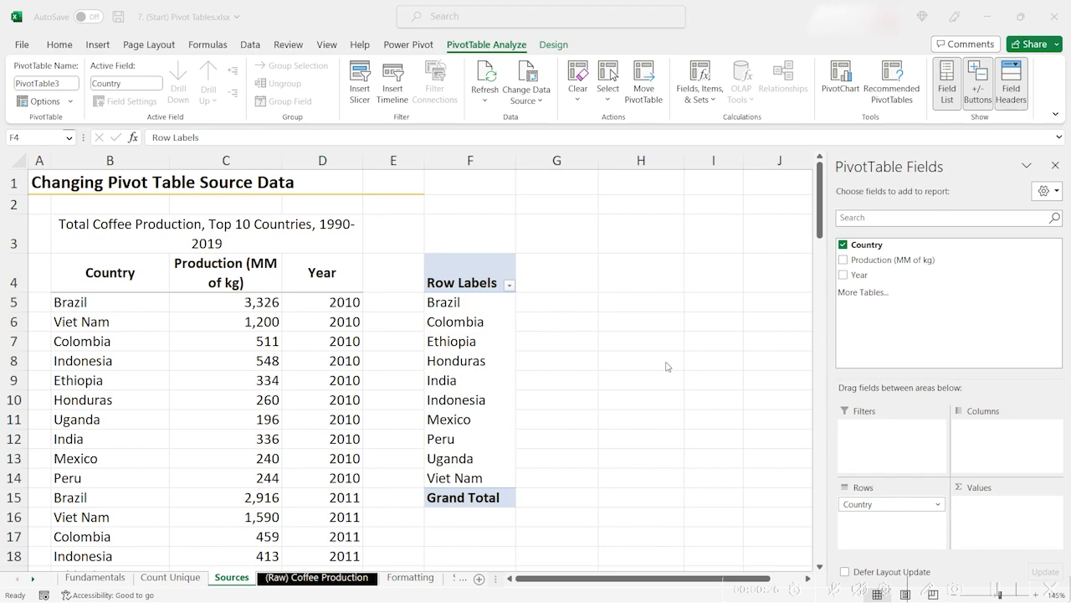
# Examine the coffee production table's column headers and the country row labels in the pivot table.
pyautogui.click(465, 283)
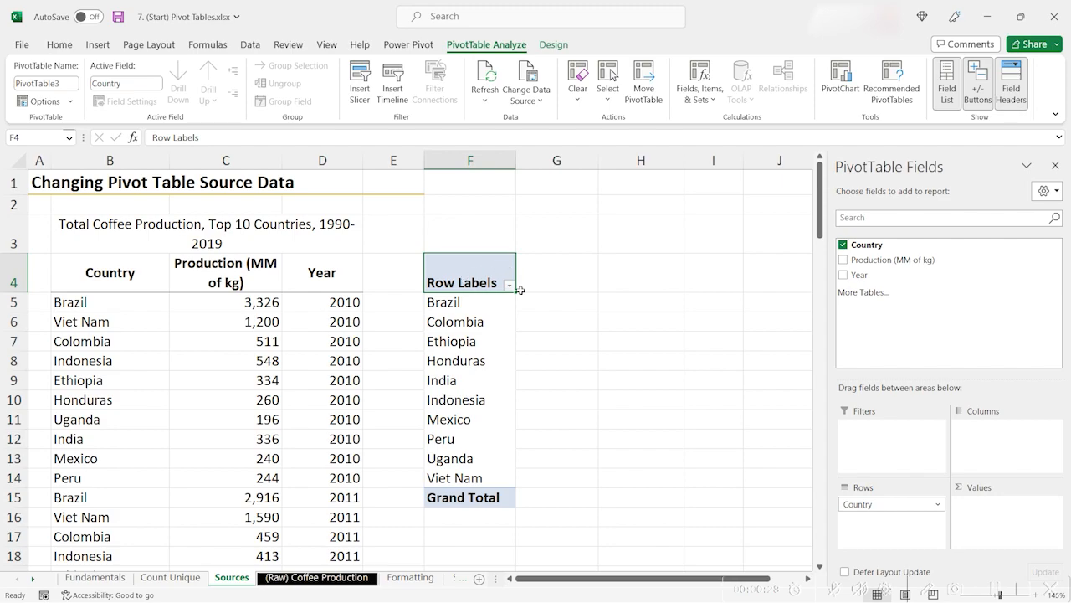
pyautogui.moveTo(83, 268); pyautogui.dragTo(328, 260)
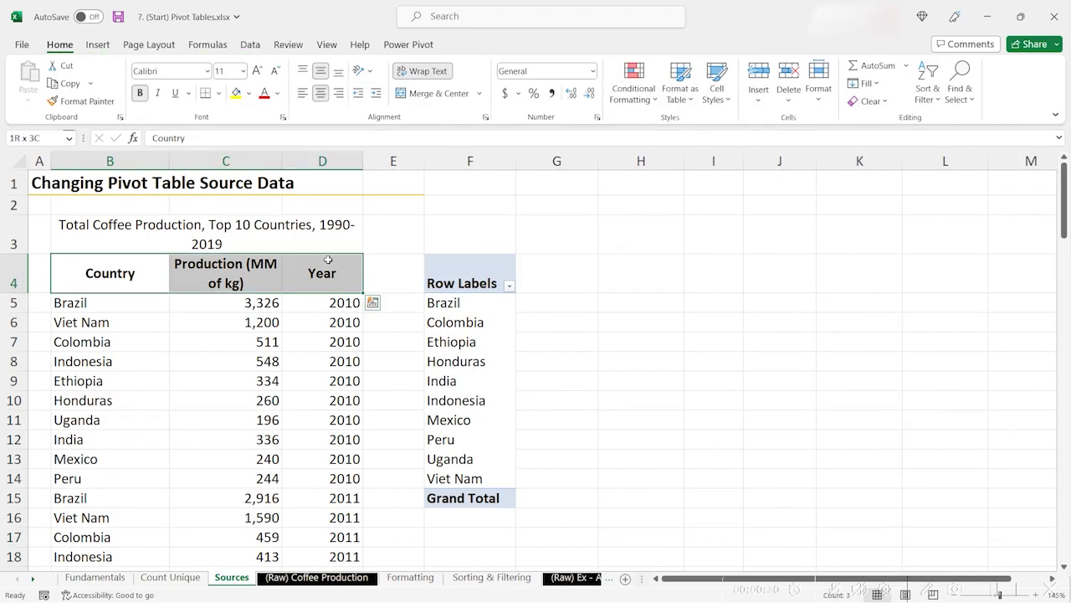
pyautogui.click(475, 303)
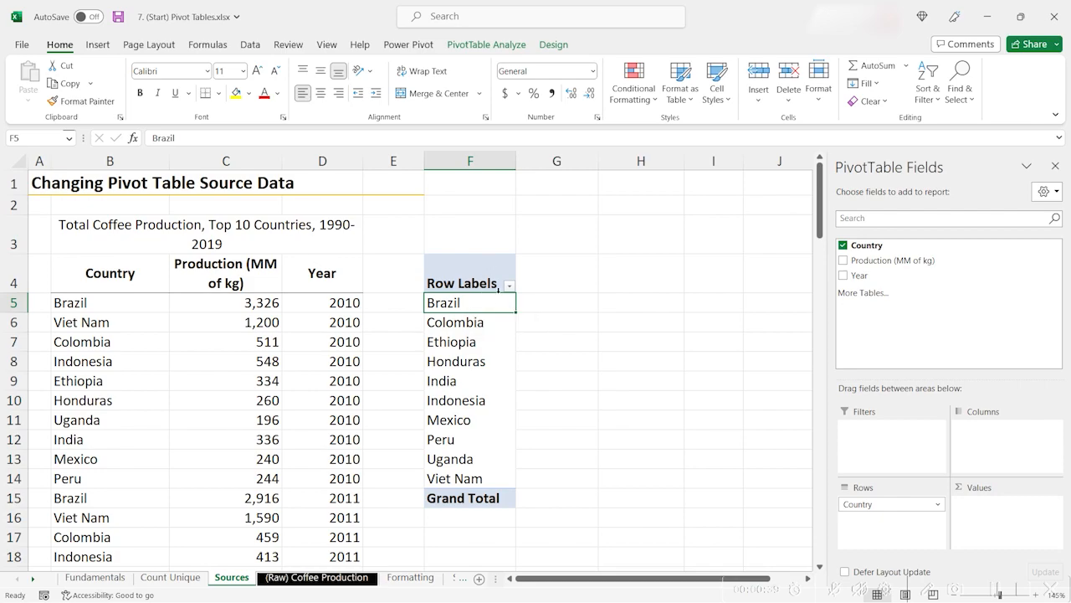
pyautogui.click(491, 323)
pyautogui.click(498, 335)
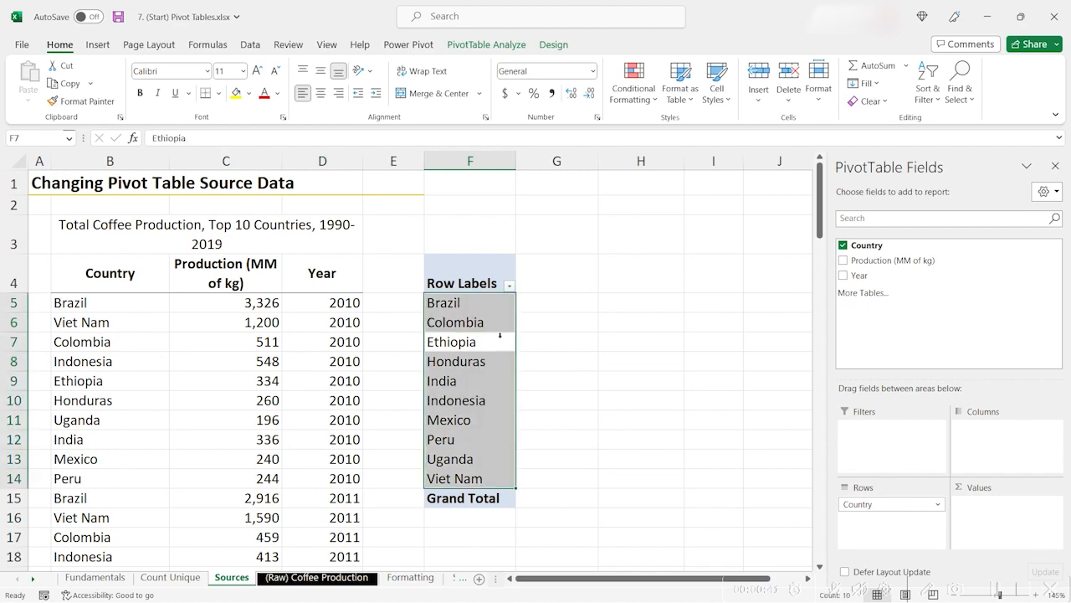
pyautogui.click(494, 349)
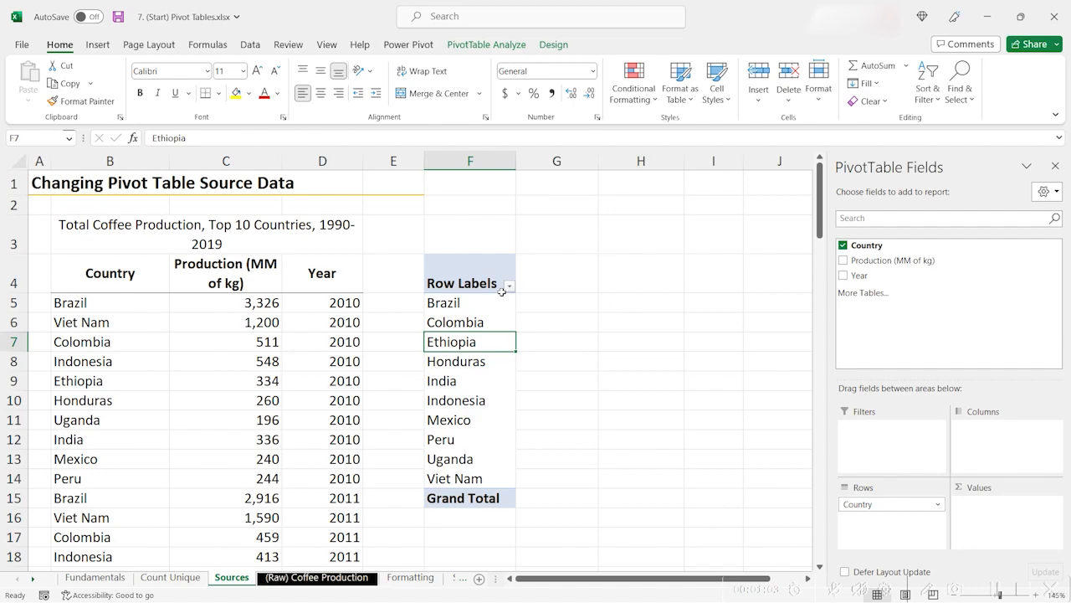
# Add Sparta as a new country in cell B105, directly below the last row of the source table.
pyautogui.click(135, 284)
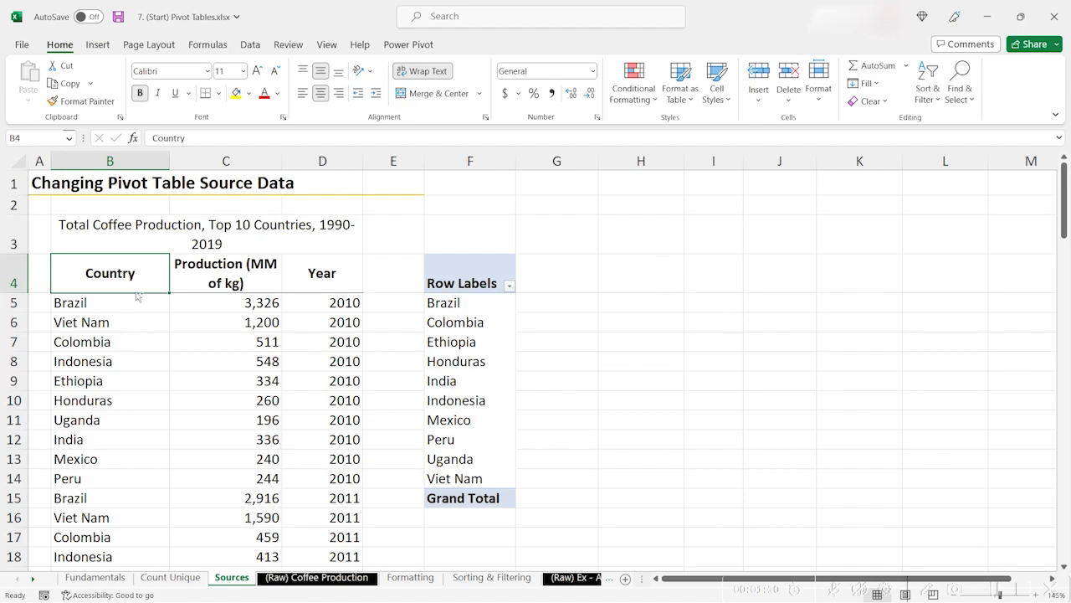
pyautogui.doubleClick(138, 293)
pyautogui.press('Down')
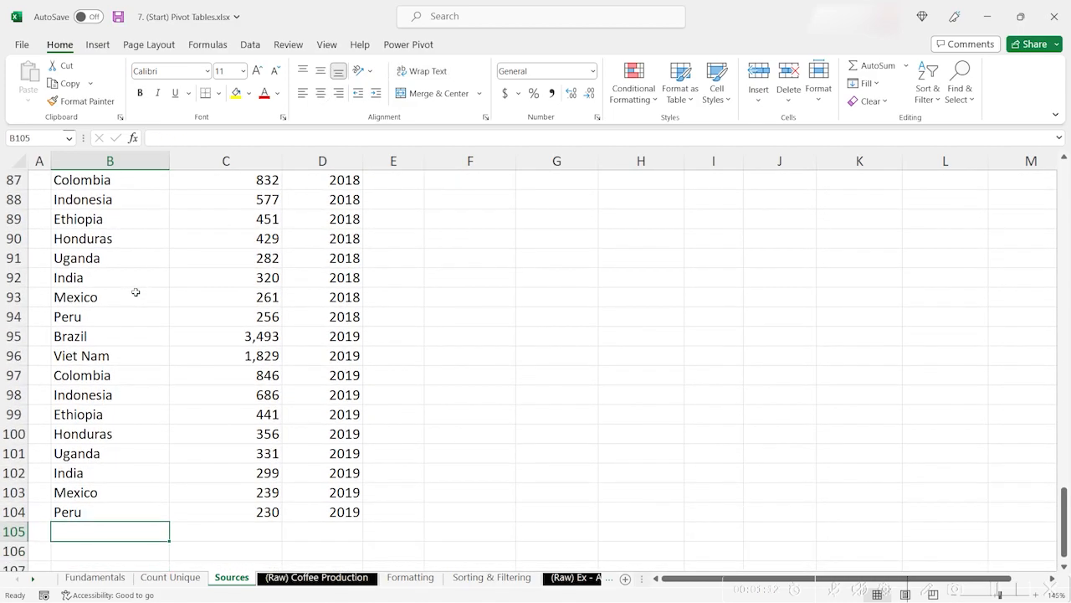
pyautogui.write('S')
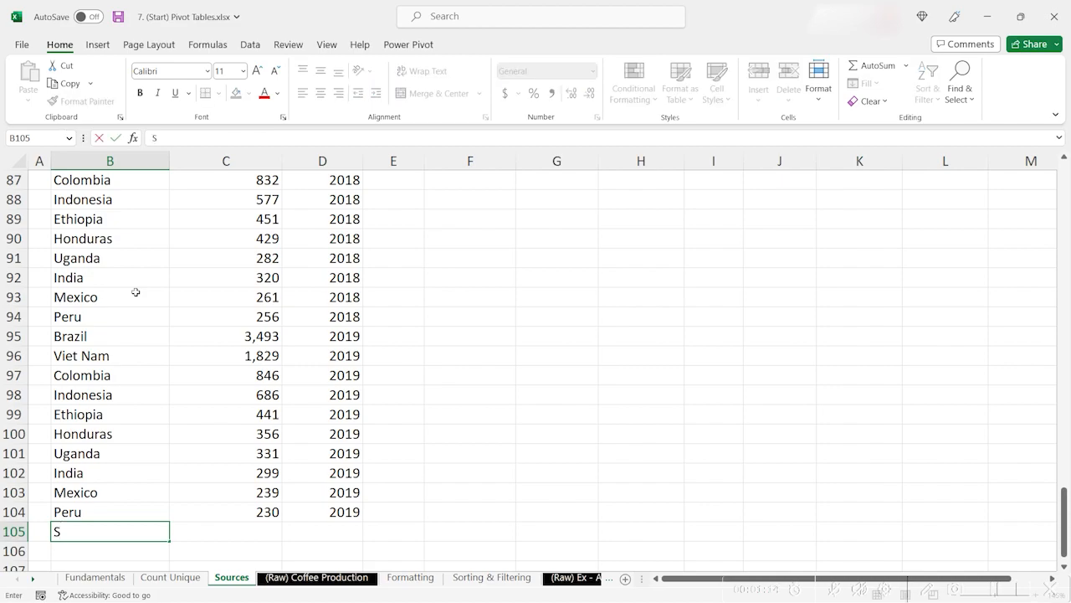
pyautogui.write('parta')
# Copy the production and year values from the Peru row, C104:D104, into the Sparta row at C105:D105.
pyautogui.press('Right')
pyautogui.press('Up')
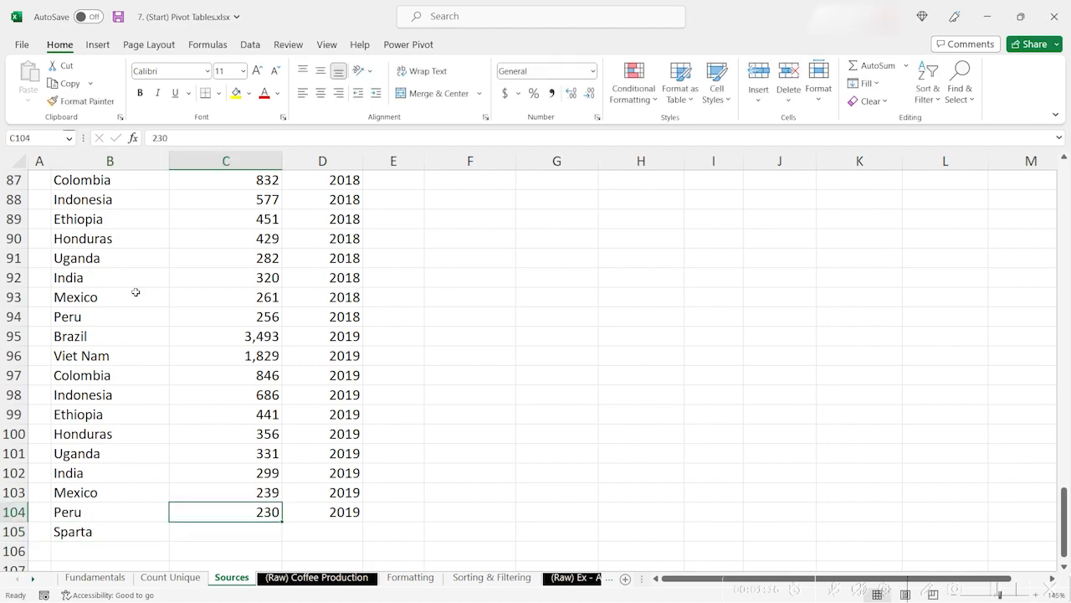
pyautogui.hotkey('shift', 'Right')
pyautogui.hotkey('ctrl', 'c')
pyautogui.press('Down')
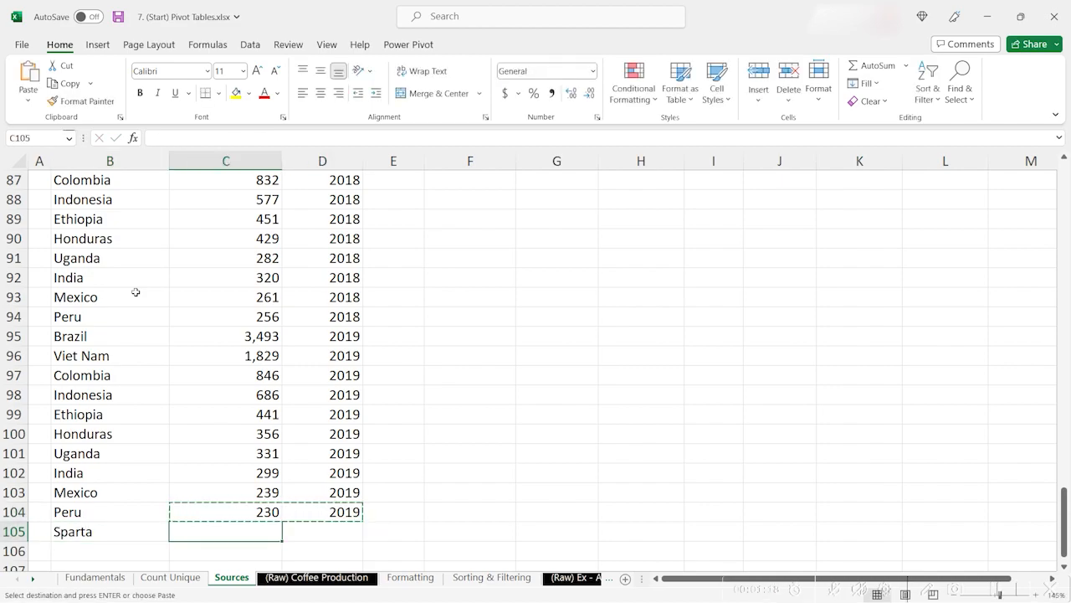
pyautogui.hotkey('ctrl', 'v')
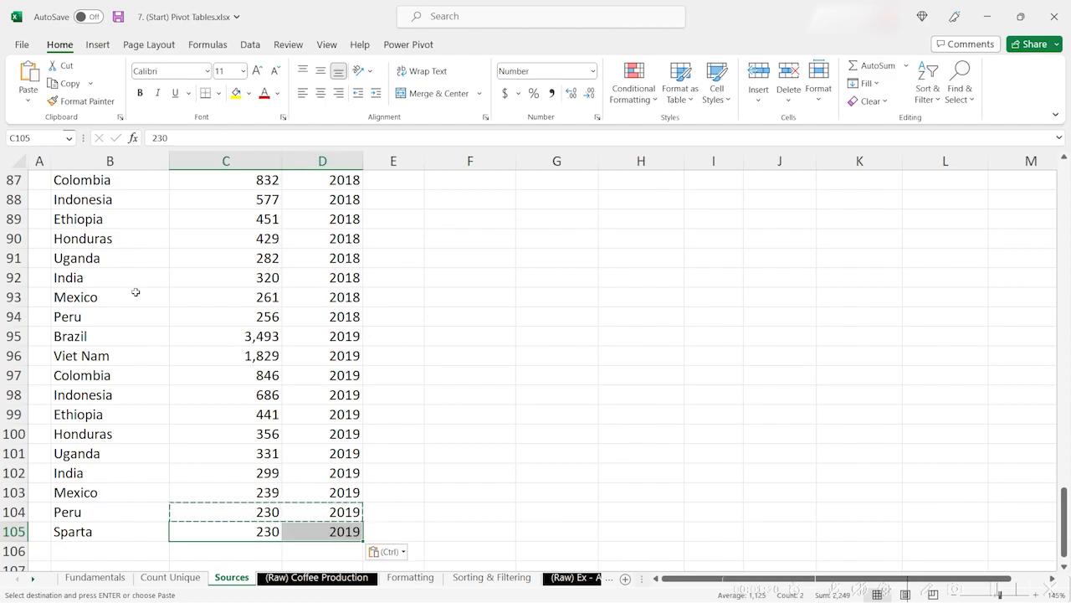
# Change the pivot table's data source to the range Sources!$B$4:$D$105 so that it includes the Sparta row.
pyautogui.hotkey('ctrl', 'Up')
pyautogui.press('Up')
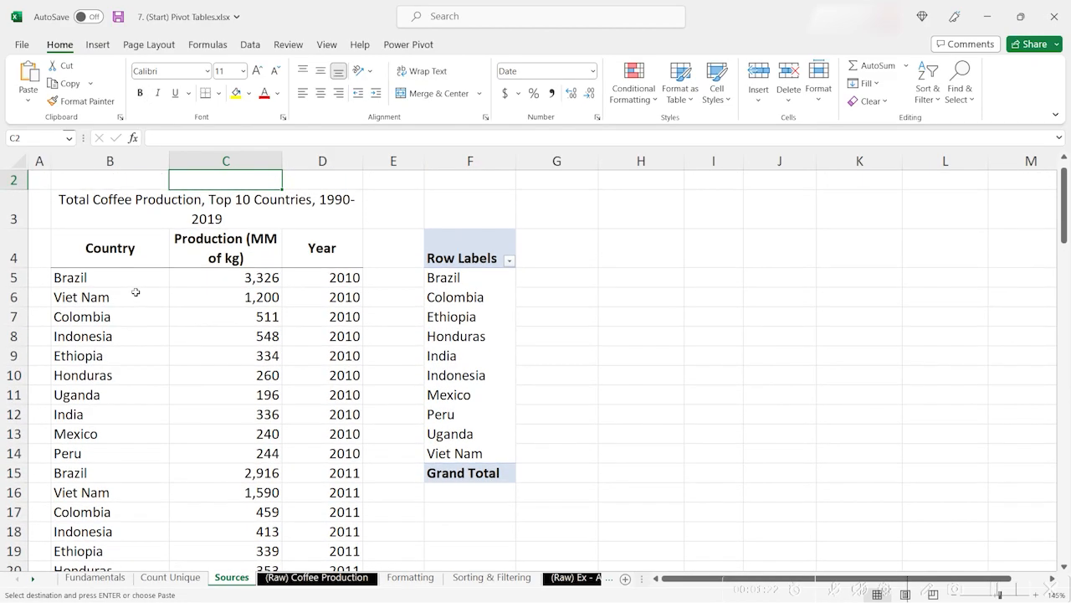
pyautogui.press('Right')
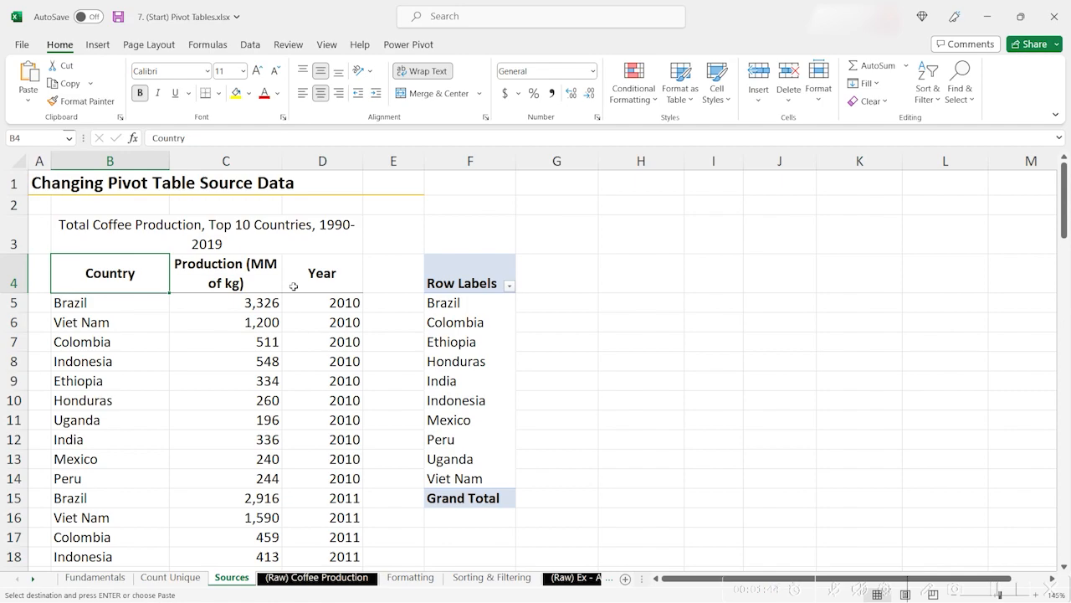
pyautogui.click(486, 304)
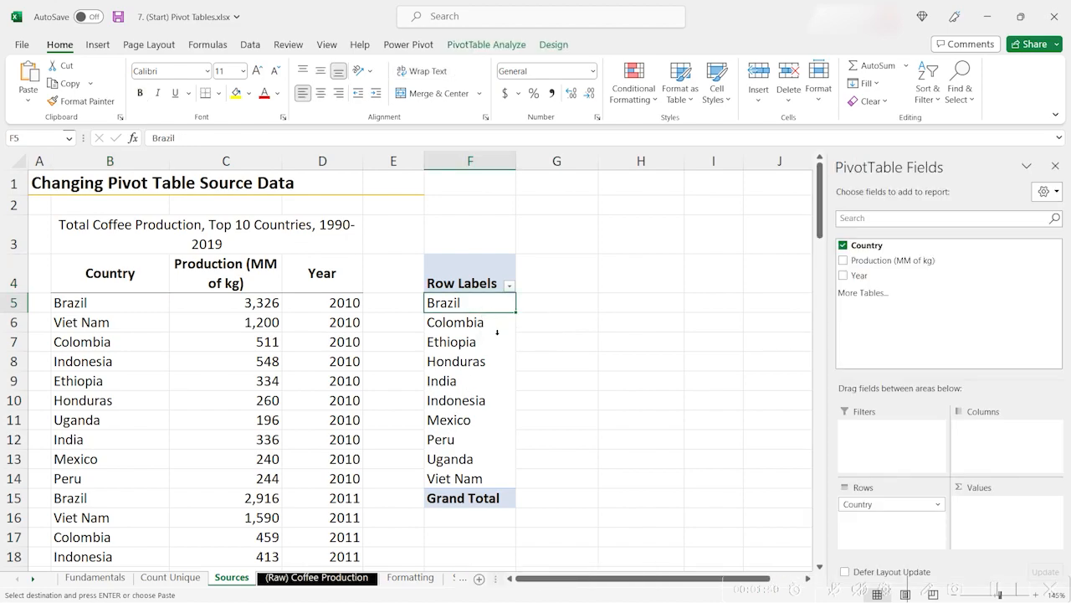
pyautogui.click(504, 48)
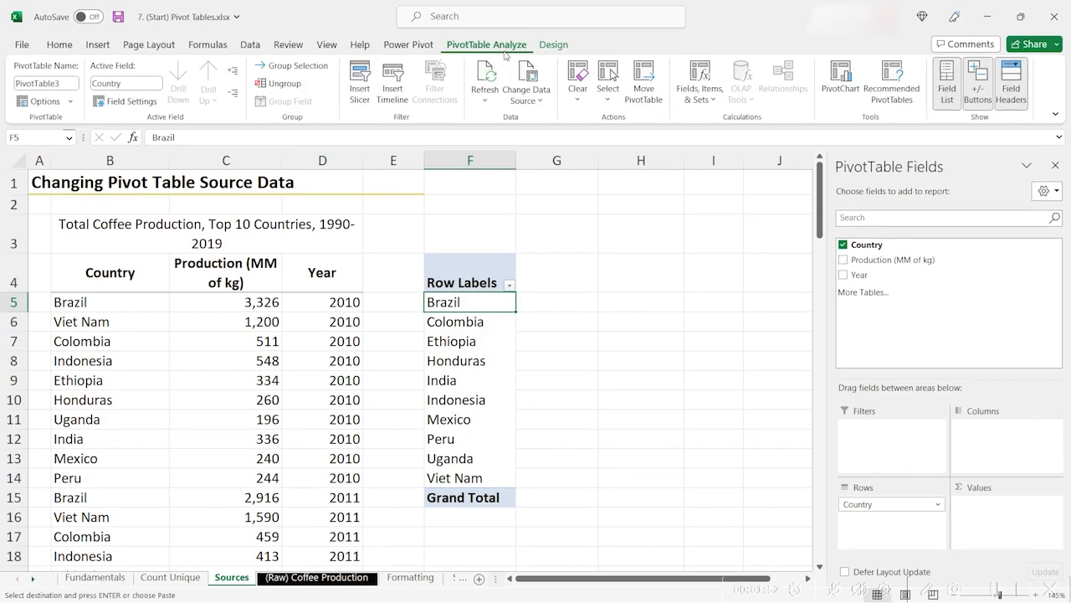
pyautogui.click(527, 80)
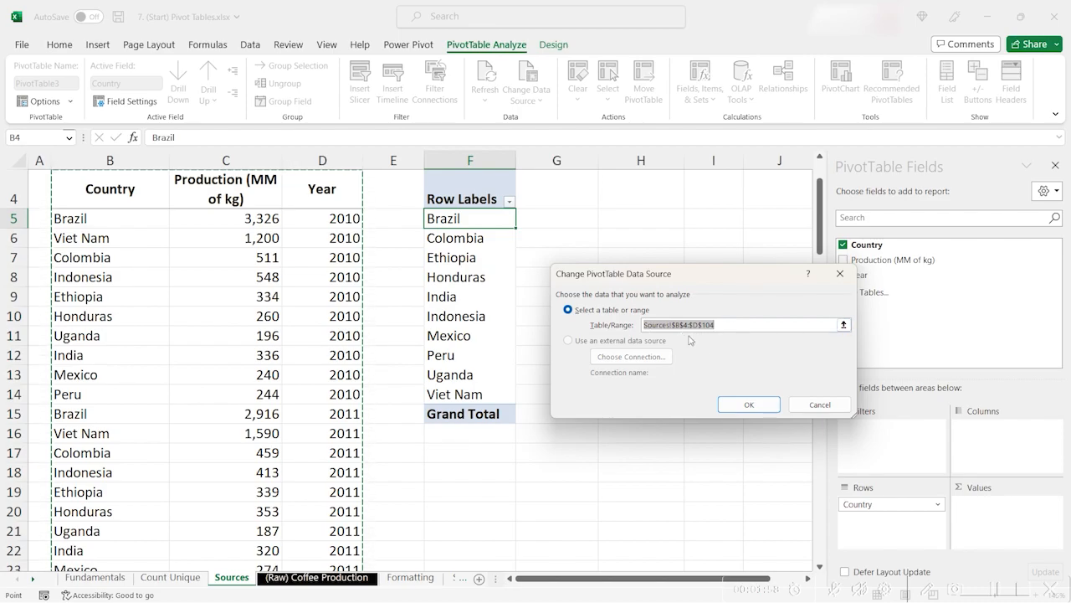
pyautogui.scroll(-10, 333, 354)
pyautogui.scroll(-20, 334, 355)
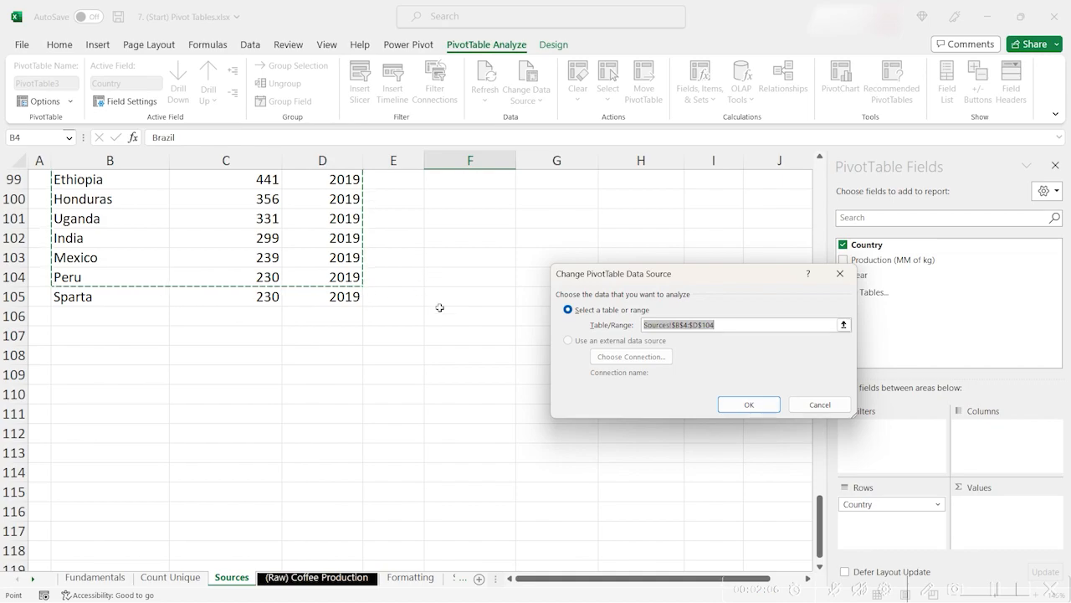
pyautogui.click(712, 325)
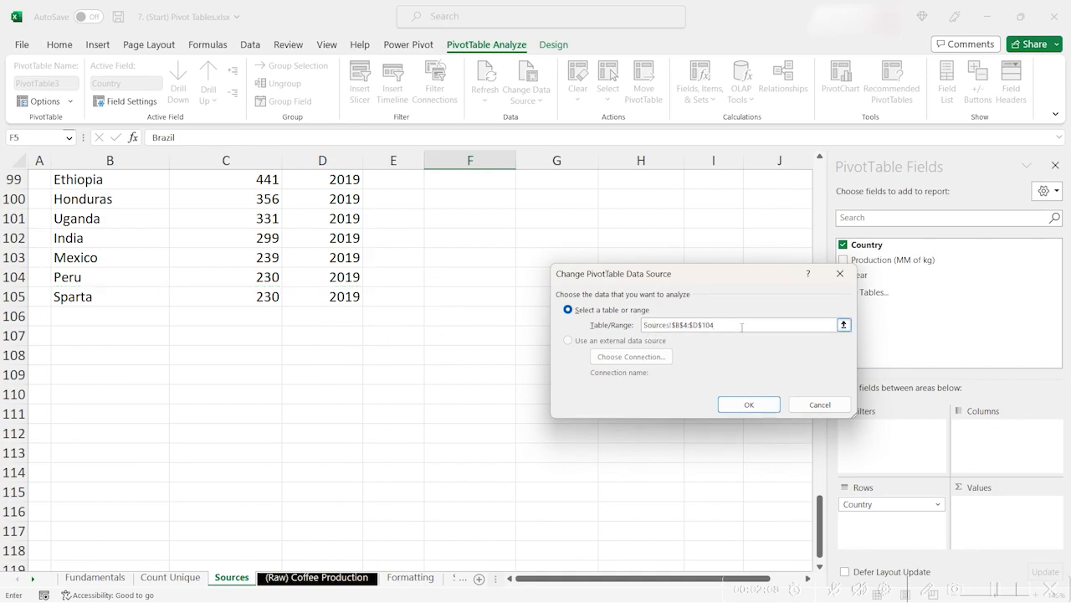
pyautogui.press('BackSpace')
pyautogui.write('5')
pyautogui.scroll(1, 758, 343)
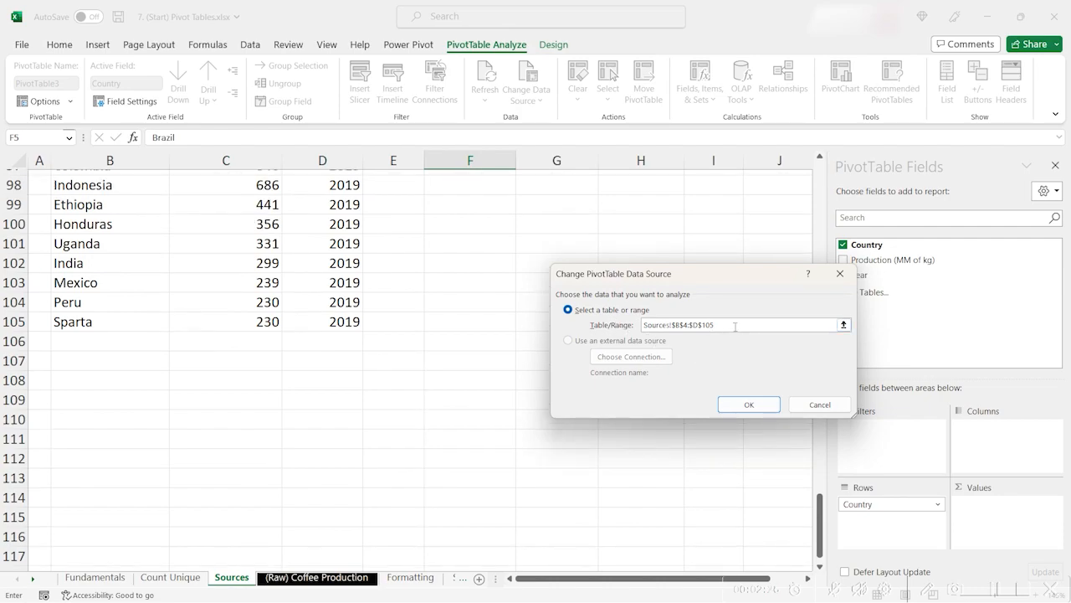
pyautogui.click(759, 408)
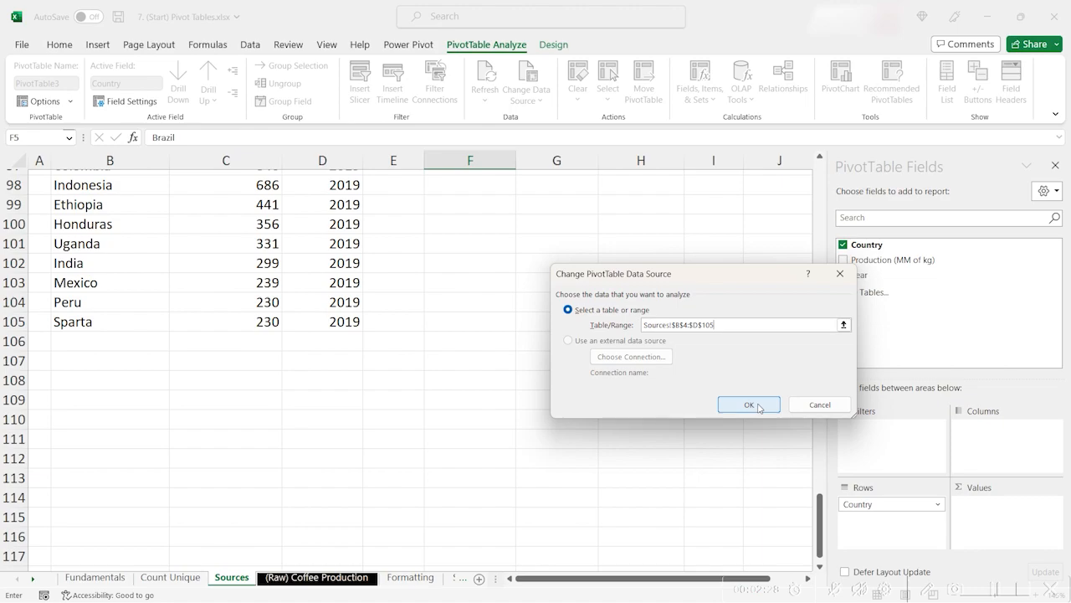
# Return to the top of the sheet and check the pivot table's row labels for Sparta.
pyautogui.click(411, 279)
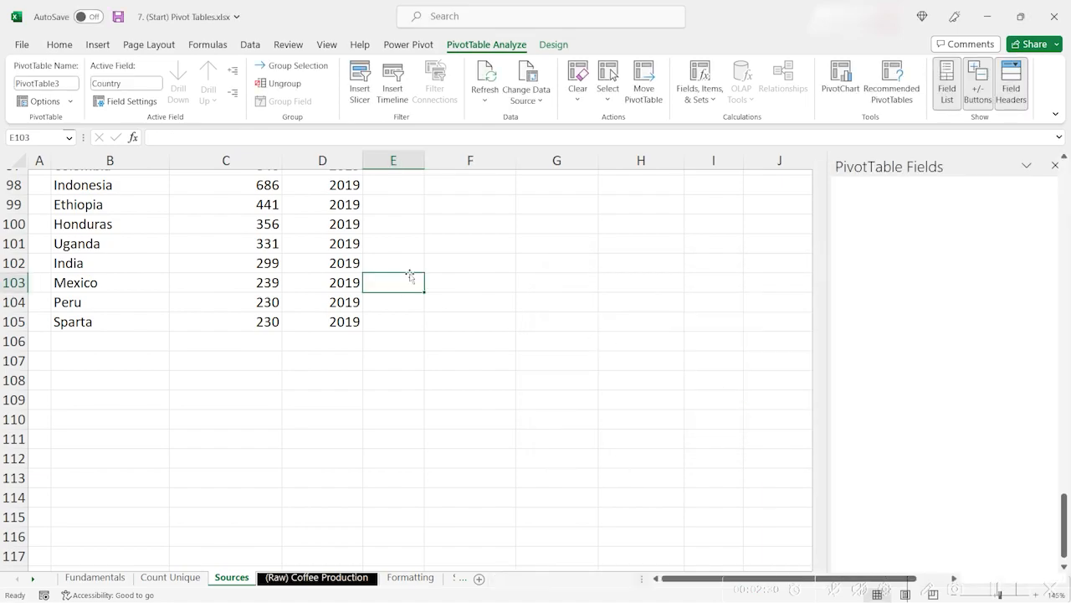
pyautogui.hotkey('ctrl', 'Up')
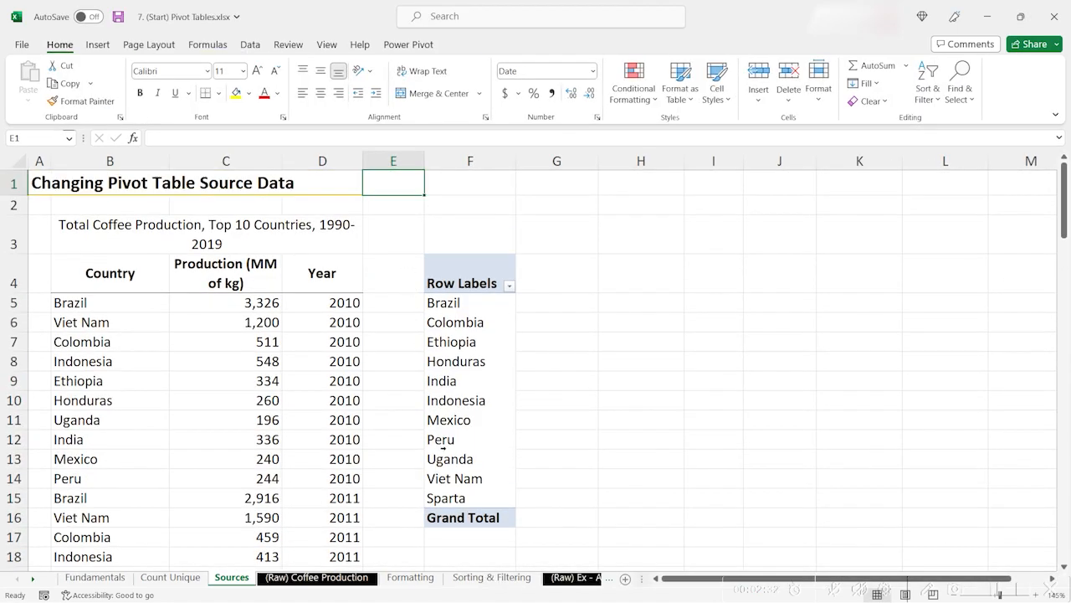
pyautogui.click(473, 499)
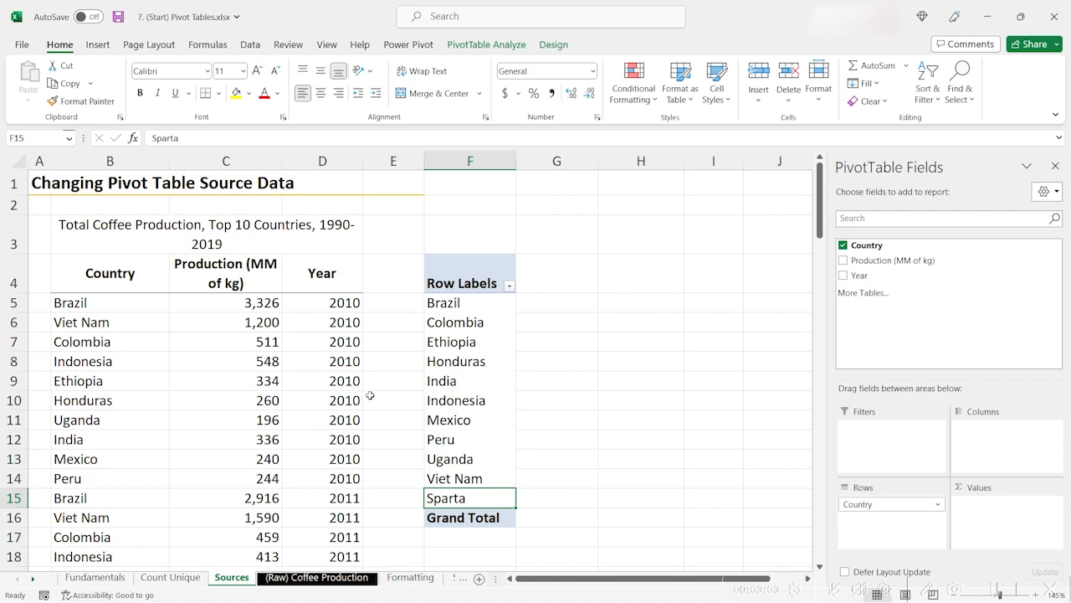
# Insert blank cells at B7:D7 above the first Colombia row, shifting the existing cells down.
pyautogui.click(78, 340)
pyautogui.hotkey('ctrl', 'shift', 'Right')
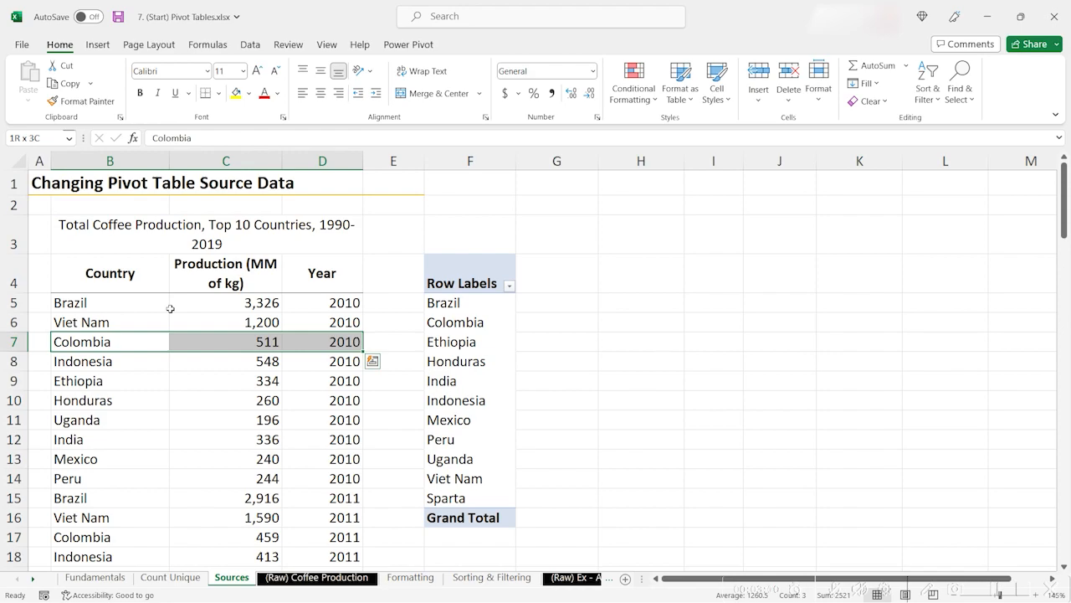
pyautogui.hotkey('ctrl', 'shift', '+')
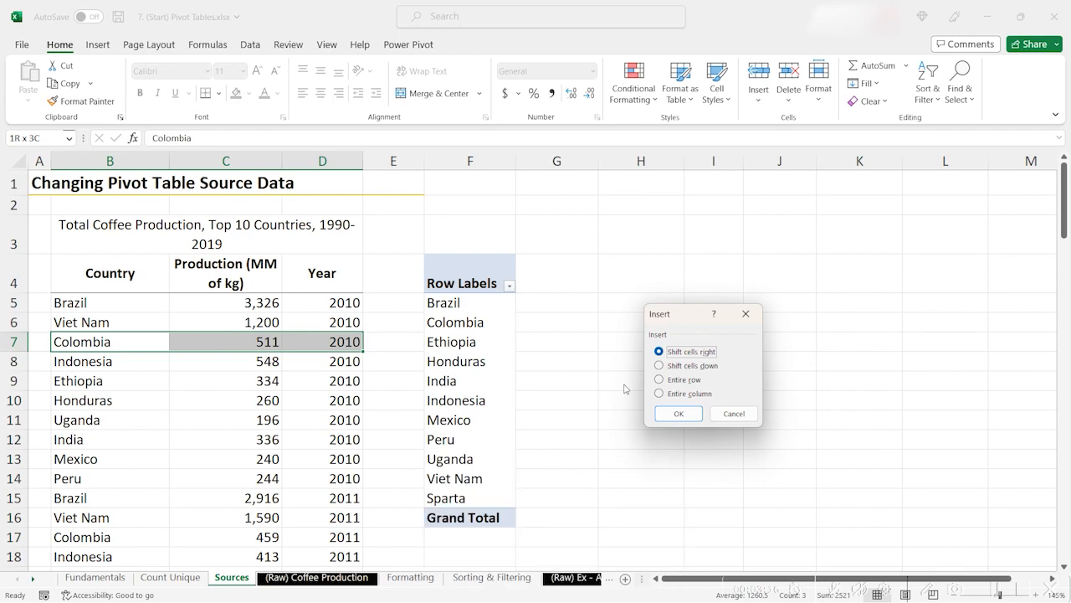
pyautogui.click(674, 365)
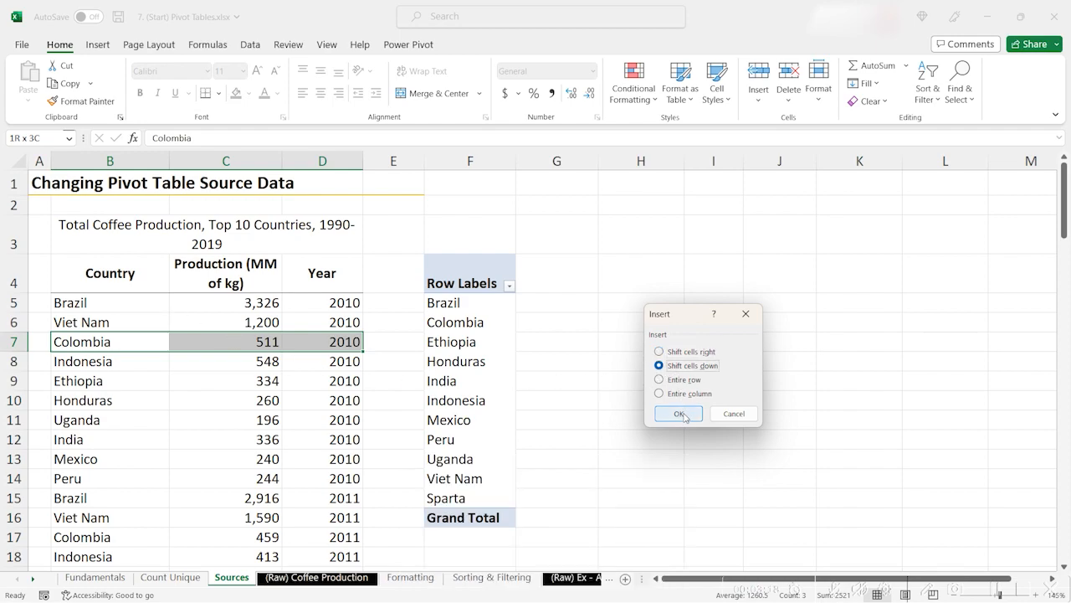
pyautogui.click(684, 413)
# Enter Athens as the country in B7 and copy the Viet Nam row's production and year values into C7:D7.
pyautogui.click(115, 346)
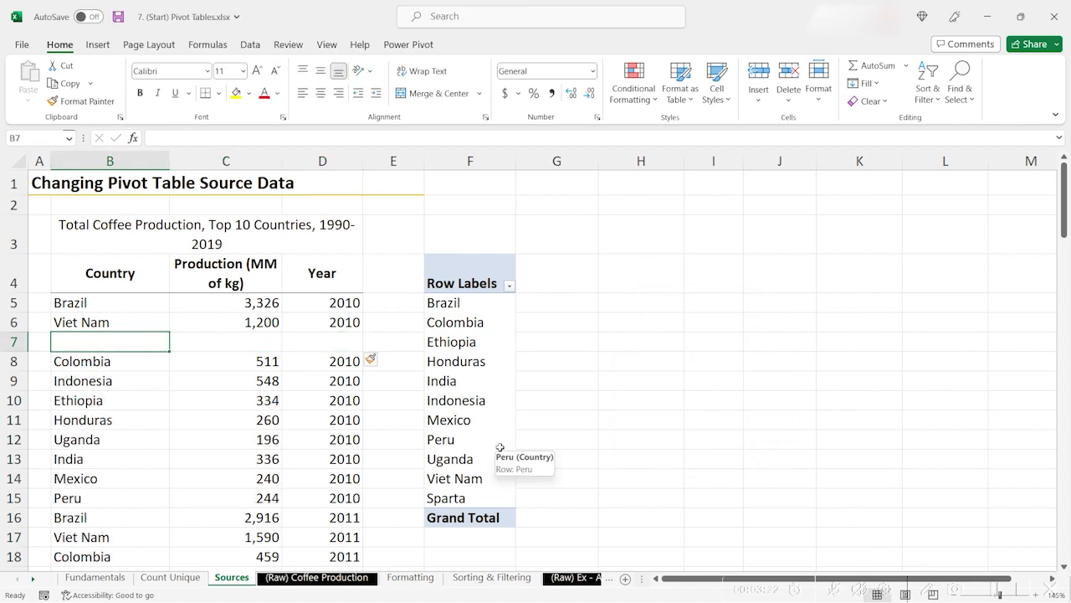
pyautogui.write('Athens')
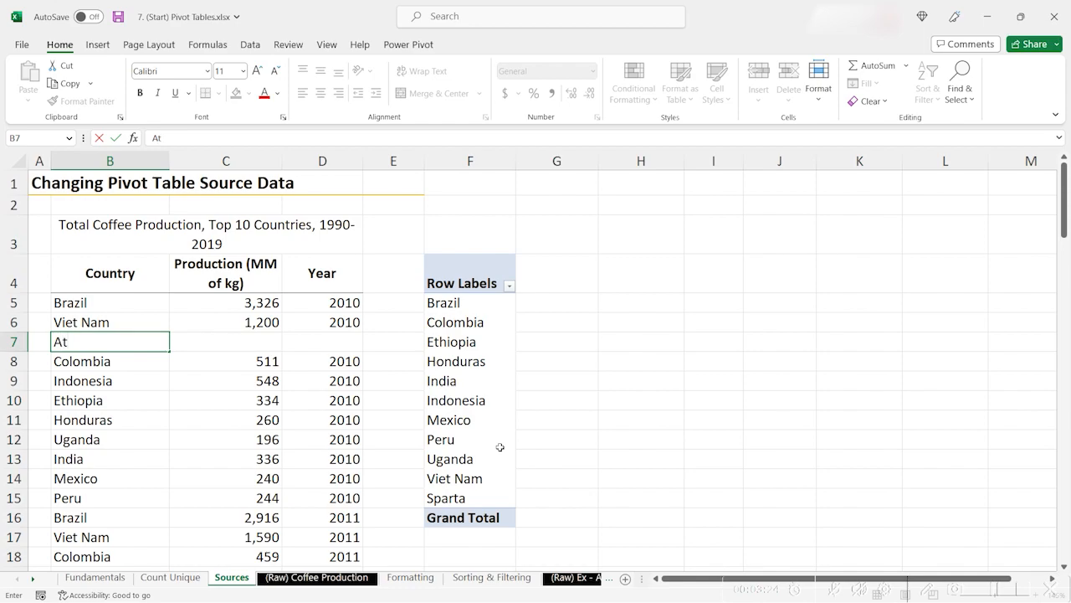
pyautogui.press('Tab')
pyautogui.press('Up')
pyautogui.hotkey('shift', 'Right')
pyautogui.hotkey('ctrl', 'c')
pyautogui.press('Down')
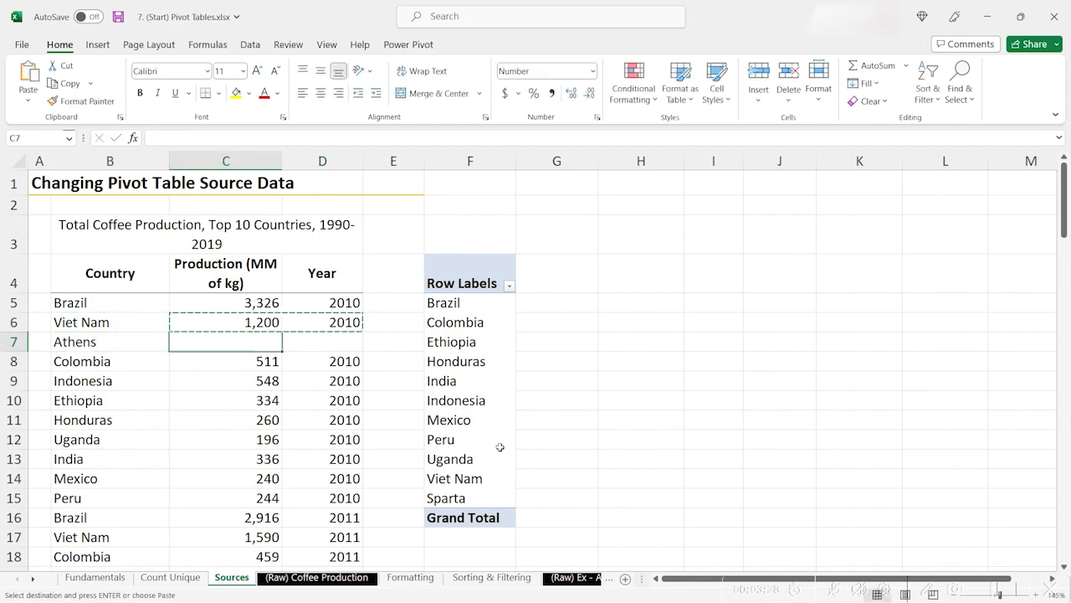
pyautogui.hotkey('ctrl', 'v')
# Refresh all data in the workbook and check the pivot table's row labels for Athens.
pyautogui.click(475, 497)
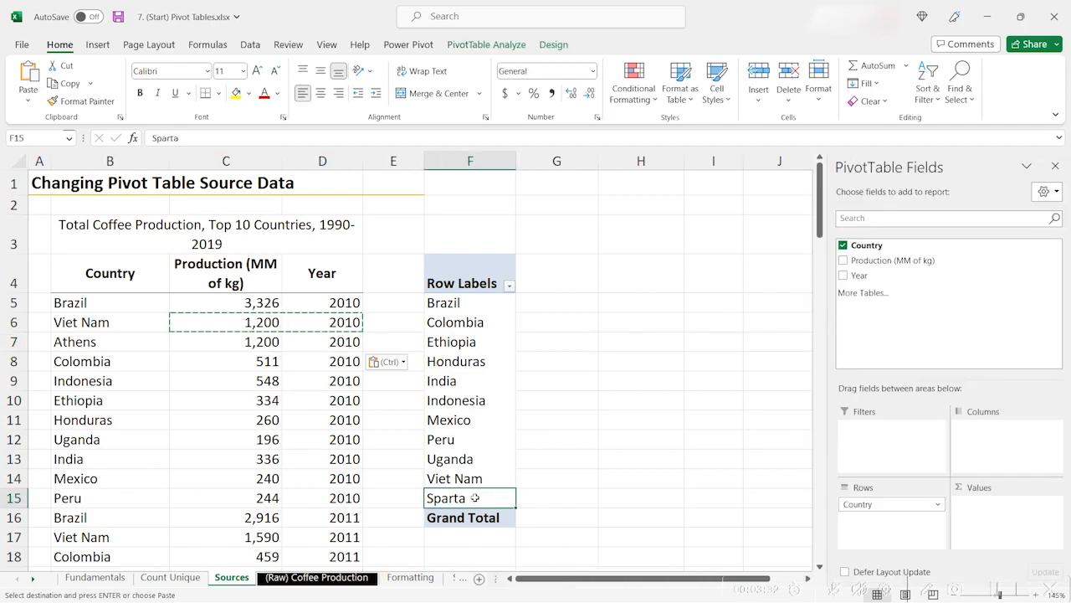
pyautogui.click(460, 290)
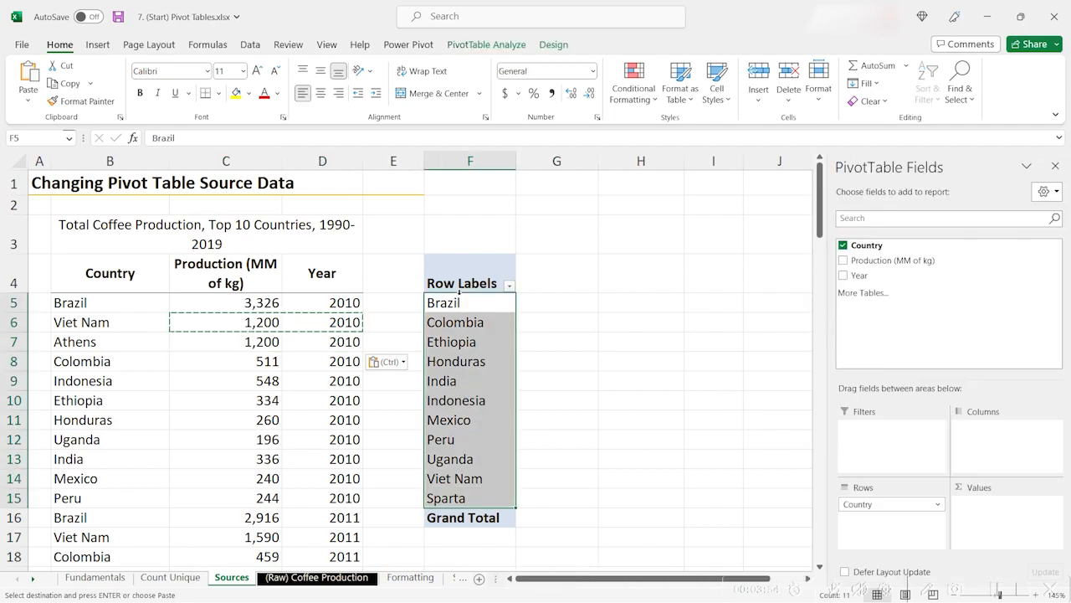
pyautogui.click(475, 303)
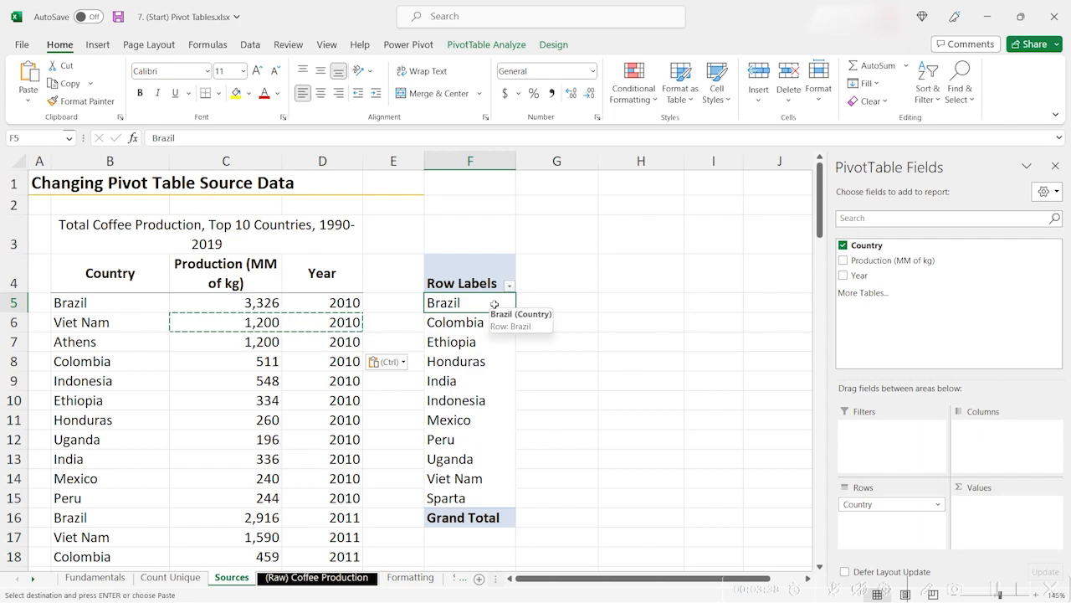
pyautogui.click(250, 44)
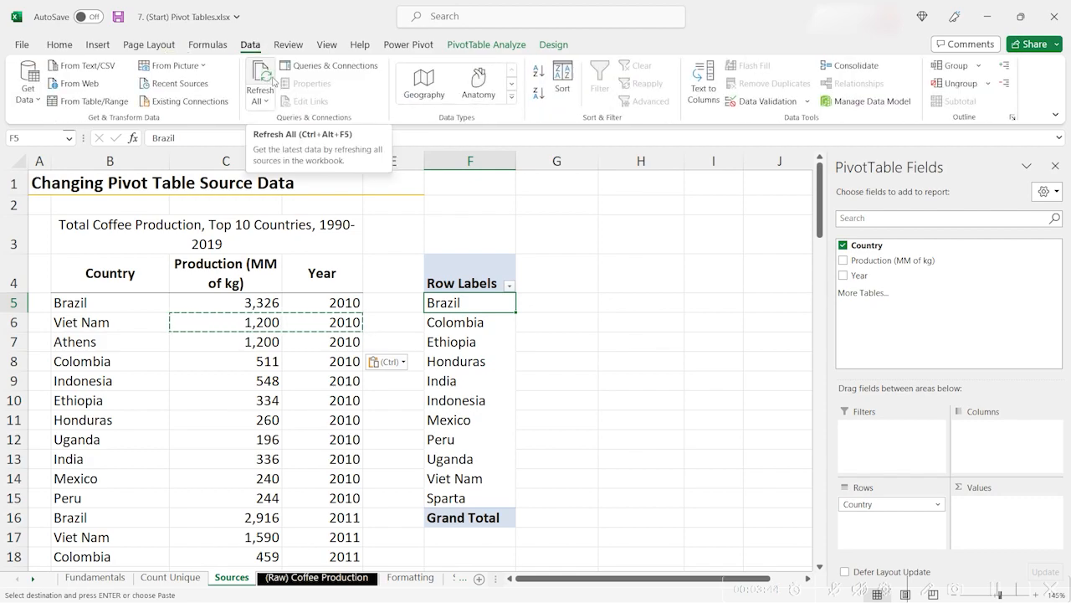
pyautogui.hotkey('ctrl', 'alt', 'F5')
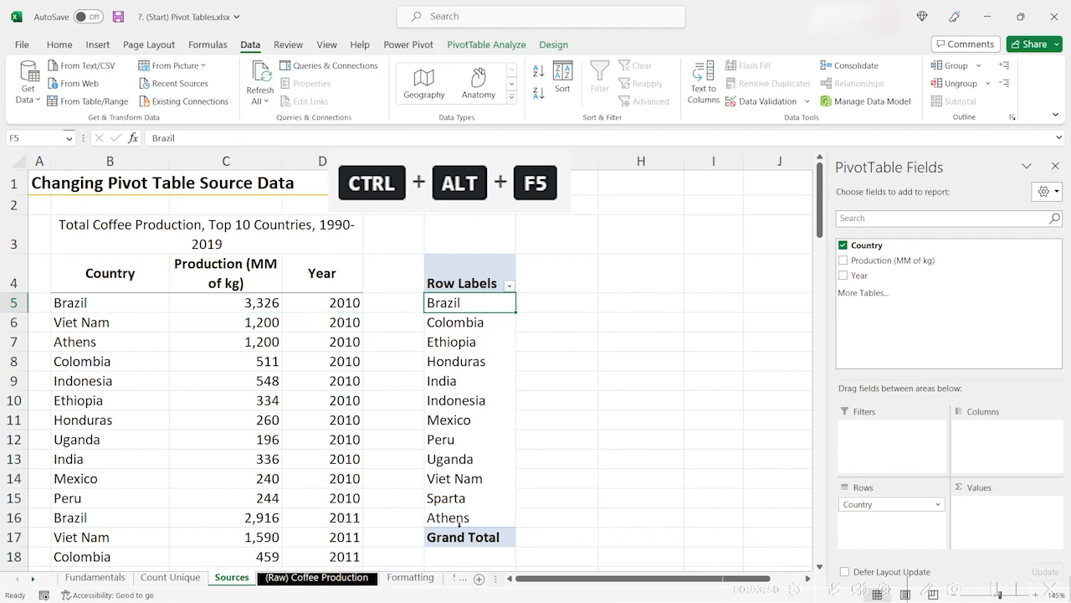
pyautogui.click(451, 518)
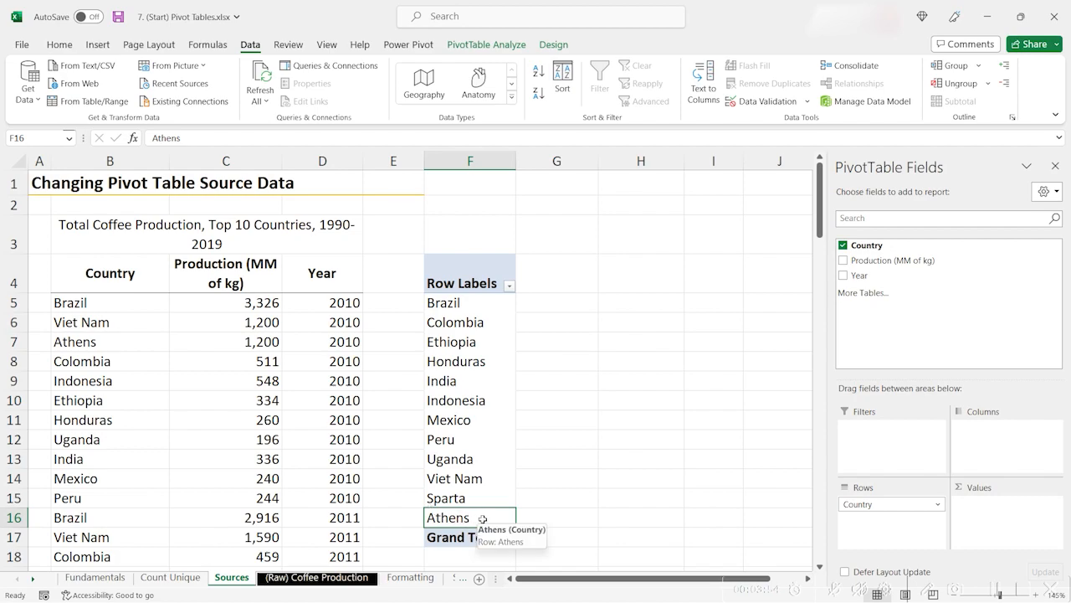
# Delete column F together with the pivot table it contains.
pyautogui.click(491, 374)
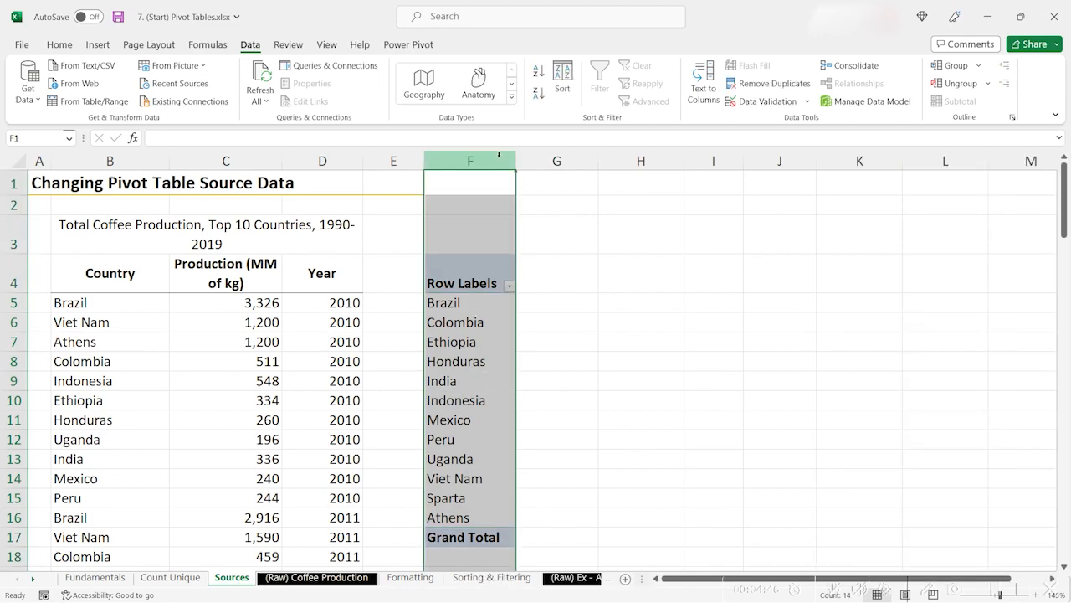
pyautogui.hotkey('ctrl', '-')
pyautogui.click(452, 350)
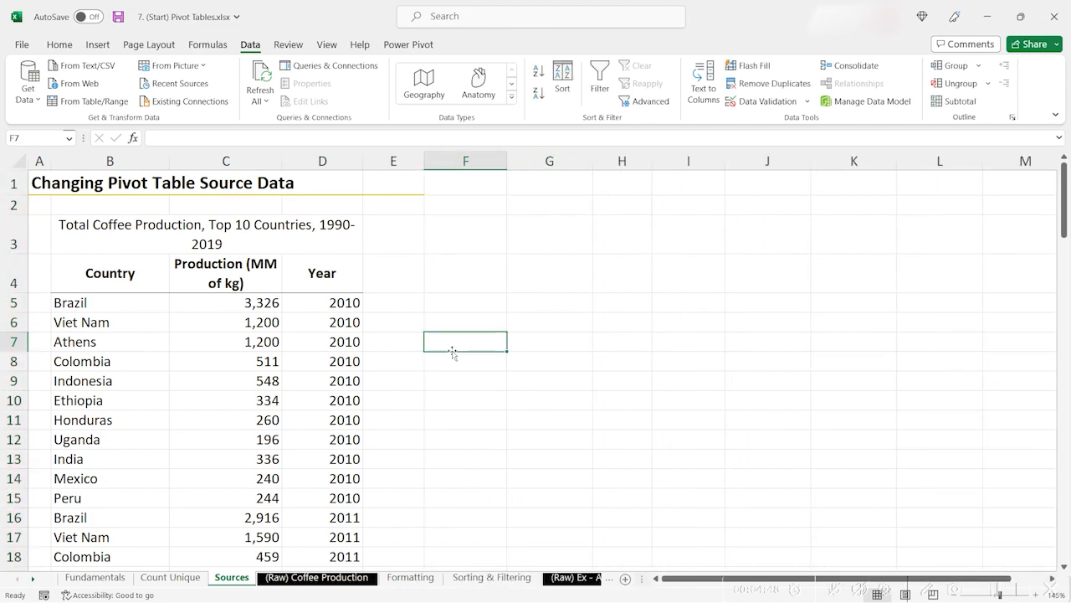
# Convert the coffee production range B4:D106 into a table with headers.
pyautogui.click(154, 277)
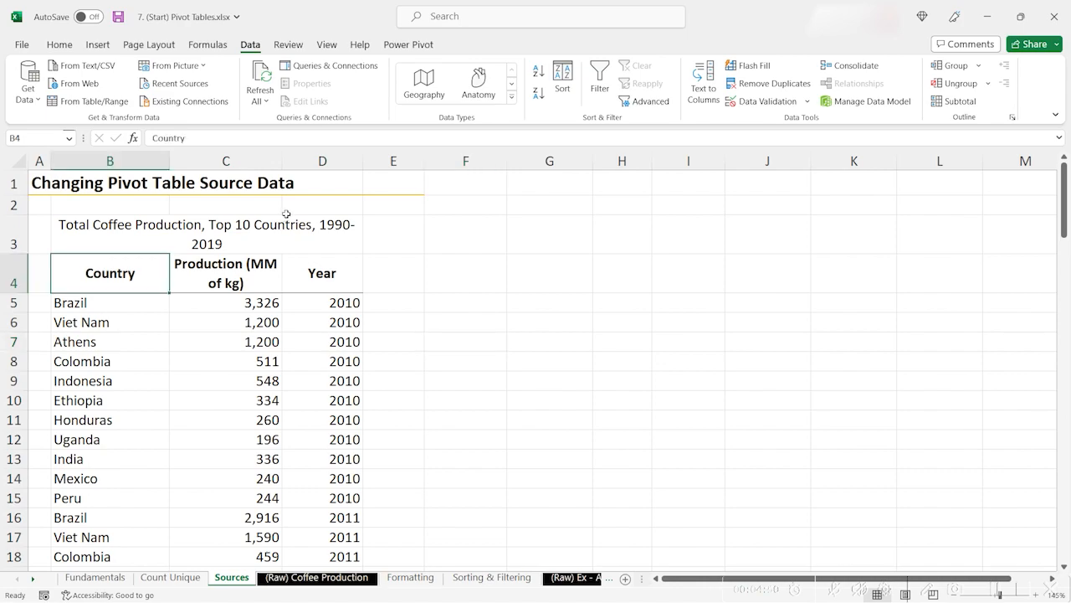
pyautogui.click(97, 45)
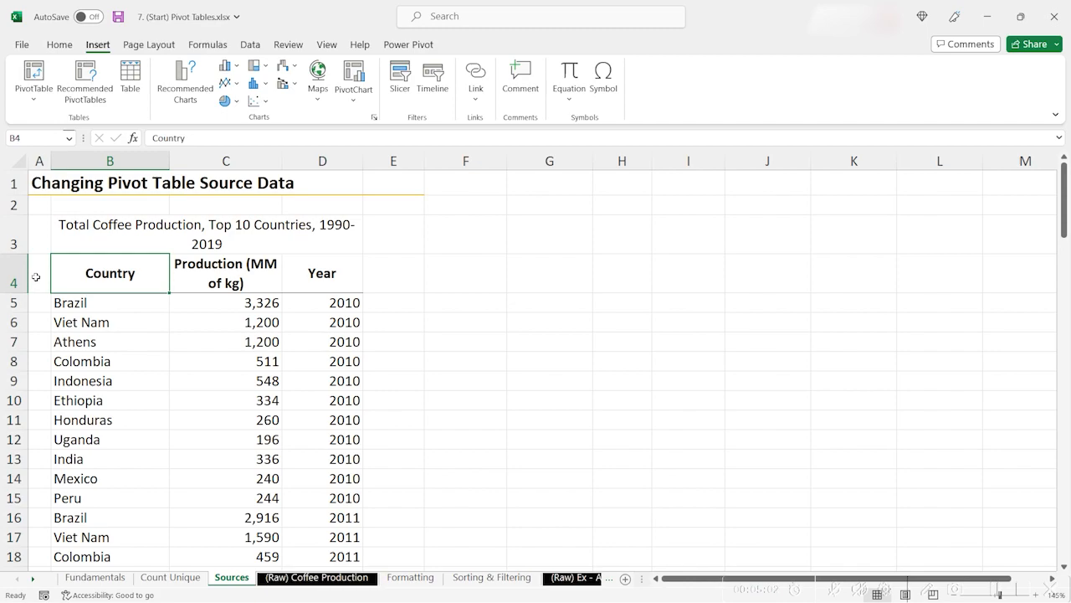
pyautogui.hotkey('ctrl', 'shift', 'Right')
pyautogui.hotkey('ctrl', 'shift', 'Down')
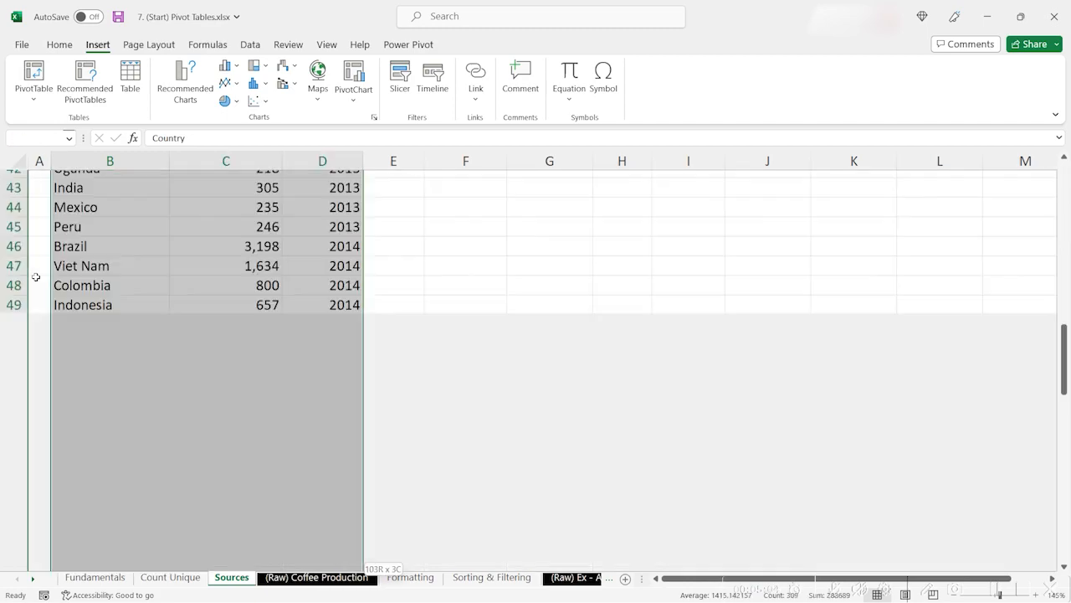
pyautogui.click(131, 75)
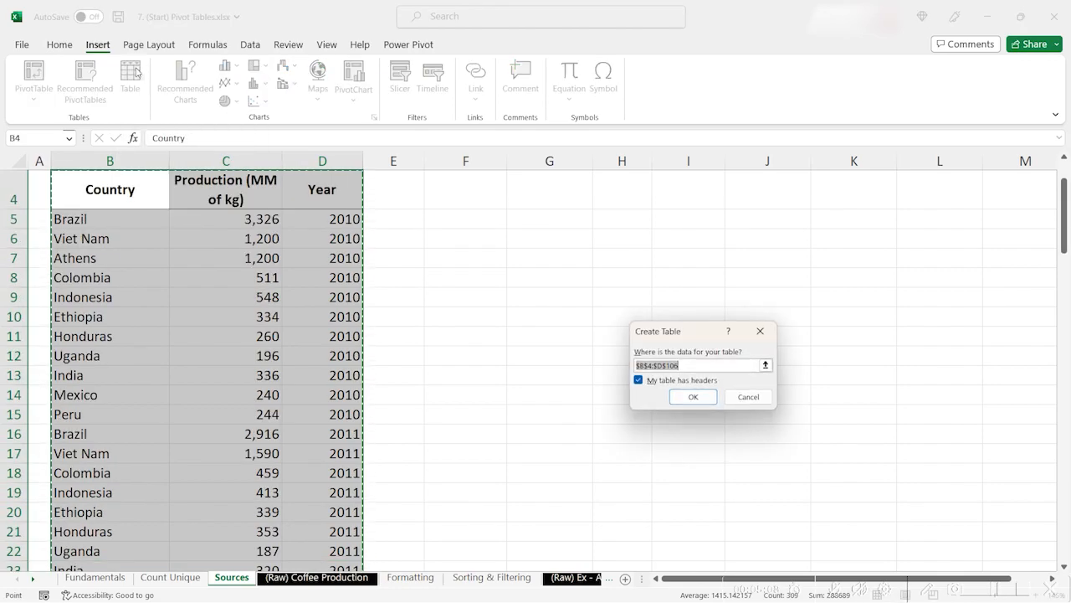
pyautogui.click(693, 397)
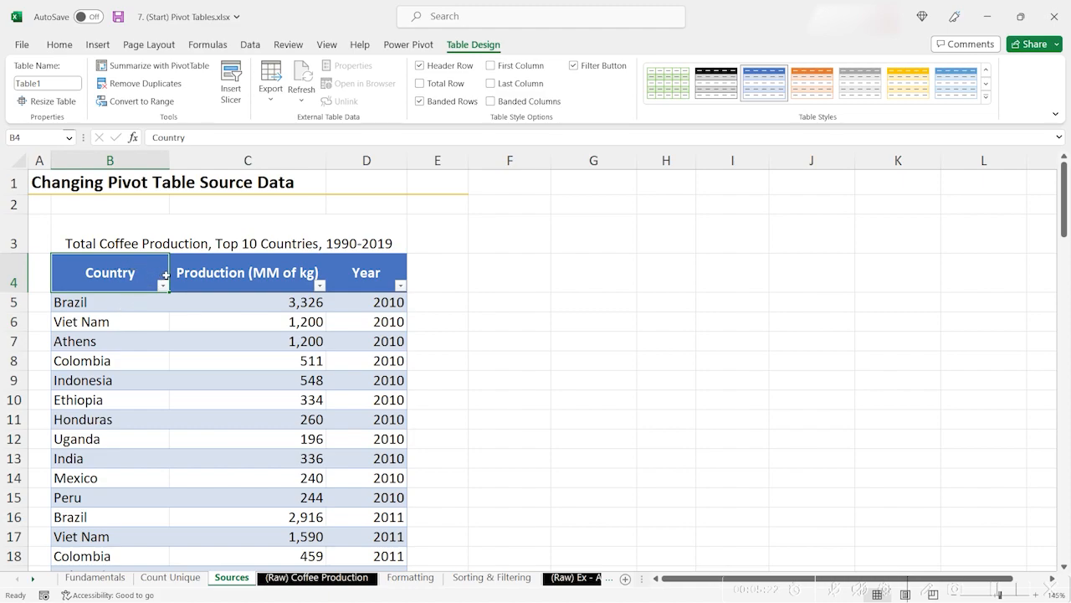
pyautogui.click(115, 308)
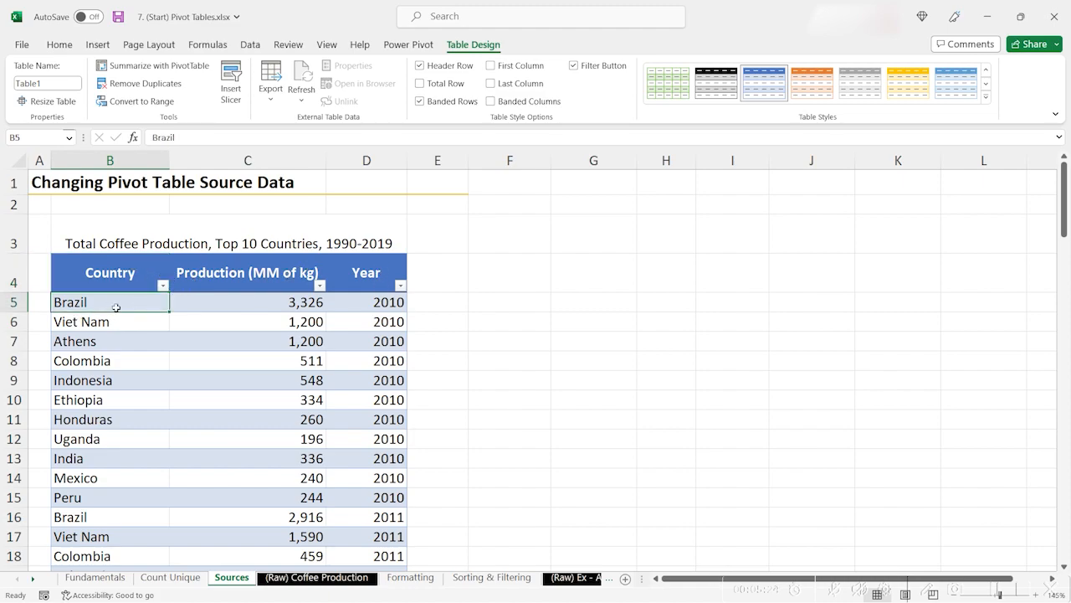
pyautogui.click(150, 326)
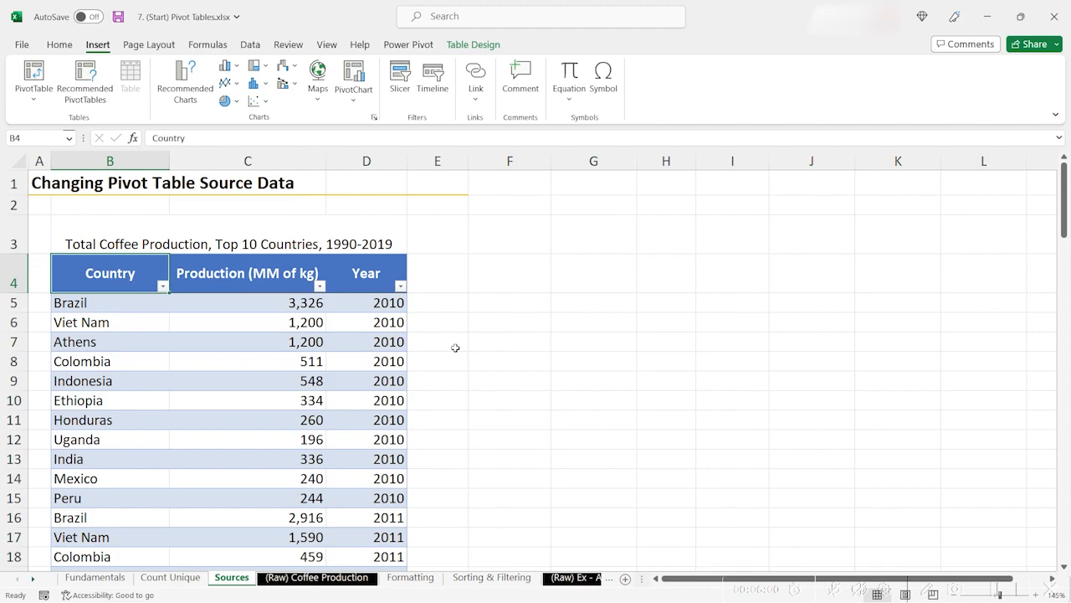
# Rename the coffee production table as Coffee.
pyautogui.click(473, 44)
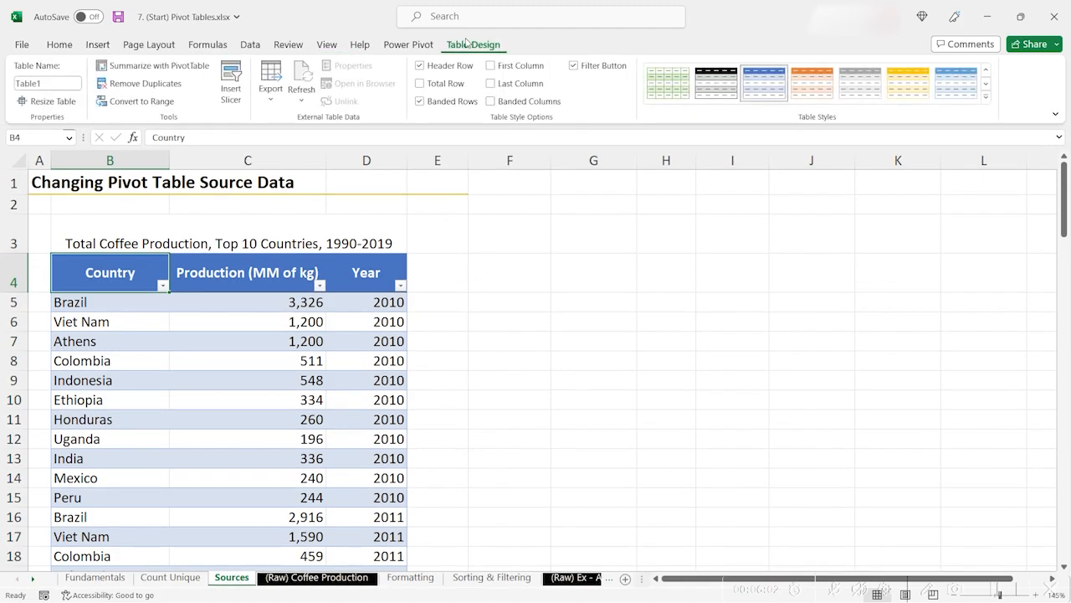
pyautogui.click(73, 83)
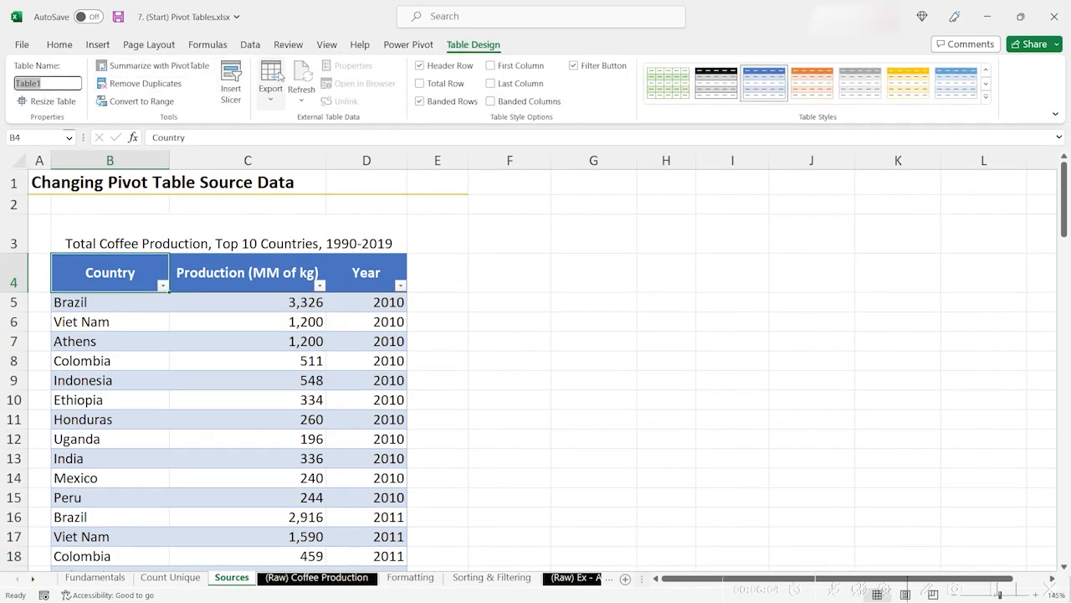
pyautogui.write('Coffee')
pyautogui.press('Return')
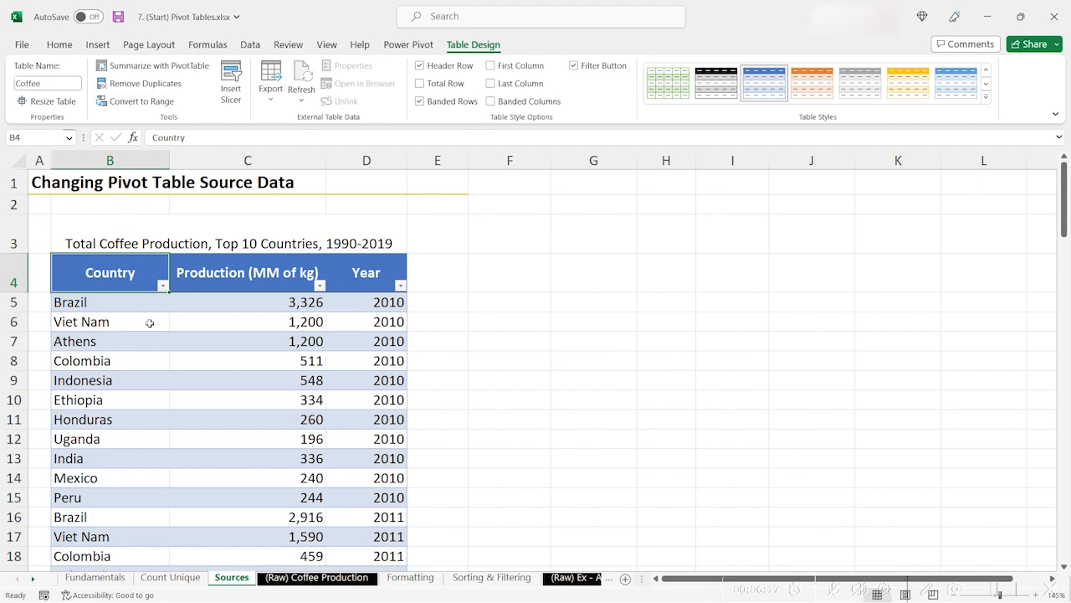
# Create a pivot table from the Coffee table at F4 on the existing worksheet, with Country as the row field.
pyautogui.click(98, 45)
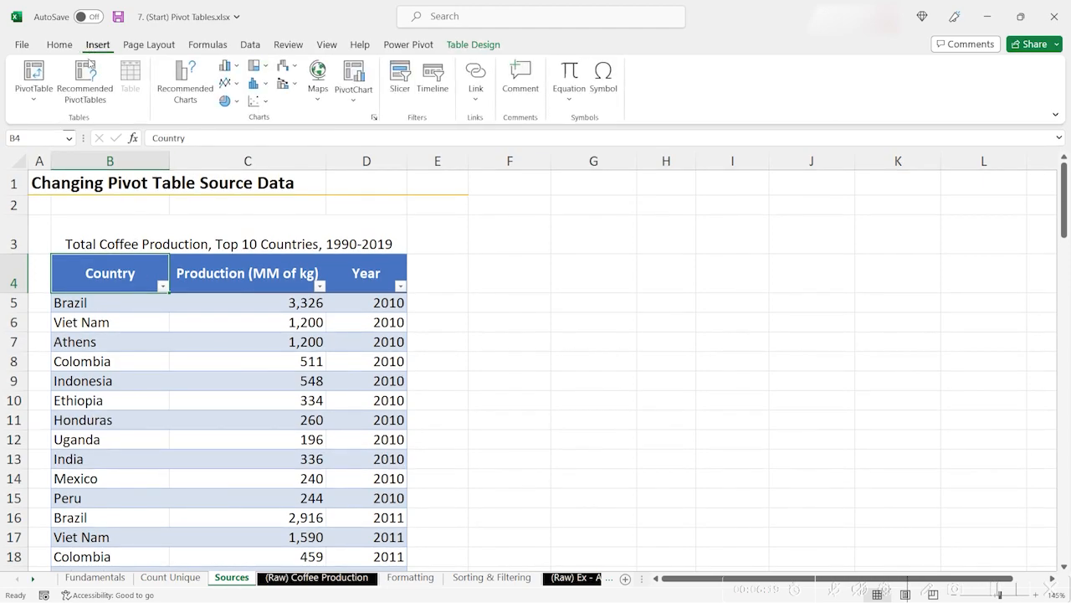
pyautogui.click(38, 98)
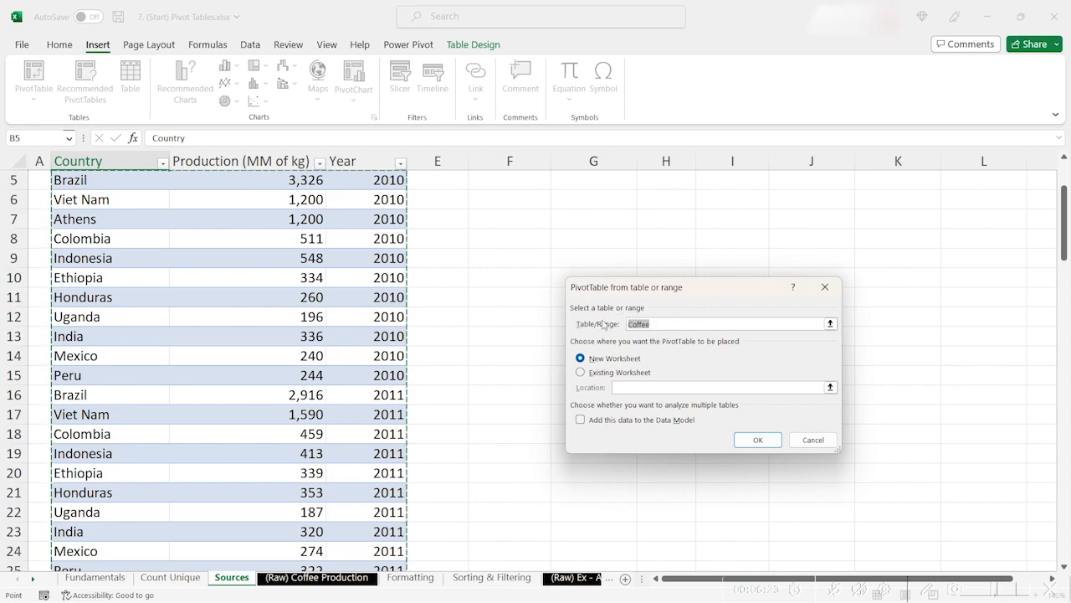
pyautogui.click(609, 375)
pyautogui.scroll(2, 504, 358)
pyautogui.click(539, 288)
pyautogui.click(757, 440)
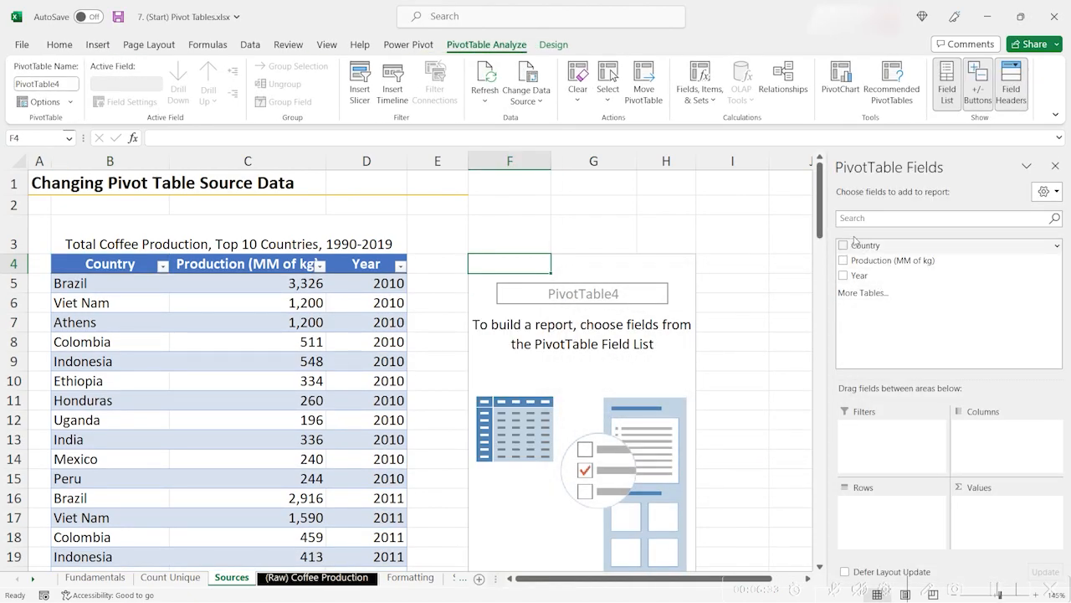
pyautogui.moveTo(875, 247); pyautogui.dragTo(885, 525)
pyautogui.click(76, 323)
# Add a new row directly below the Coffee table's last row by entering Allentown as the country in B107.
pyautogui.click(255, 263)
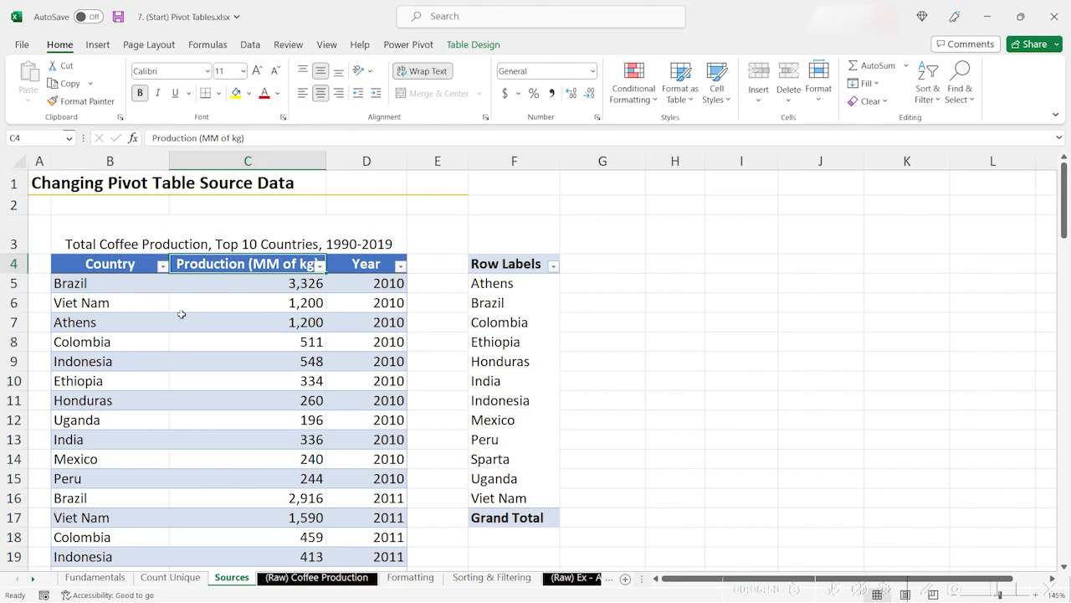
pyautogui.hotkey('ctrl', 'Down')
pyautogui.press('Left')
pyautogui.press('Down')
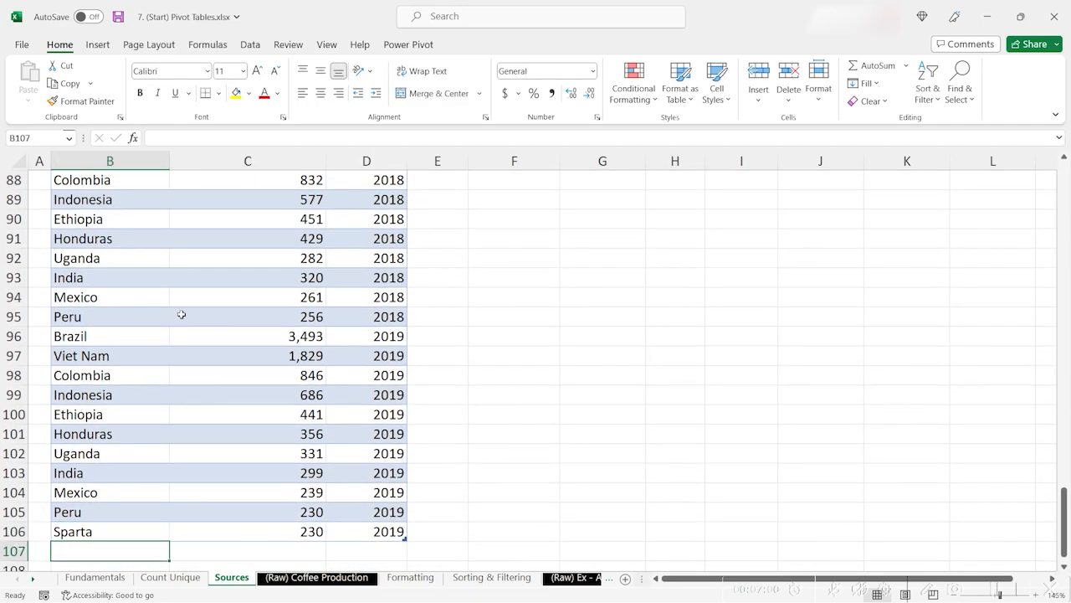
pyautogui.scroll(-1, 181, 313)
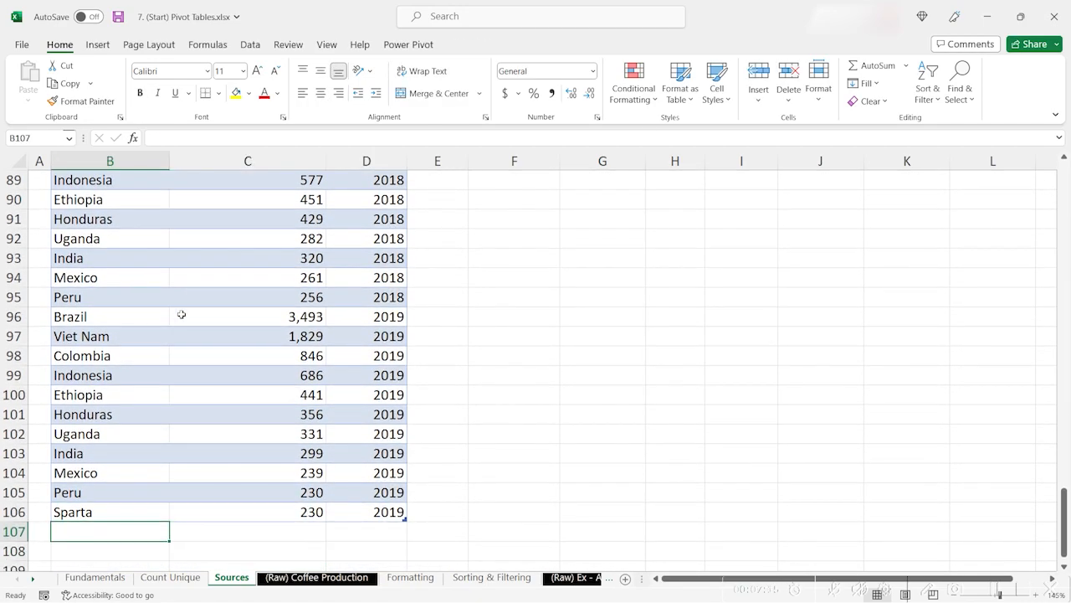
pyautogui.write('Allent')
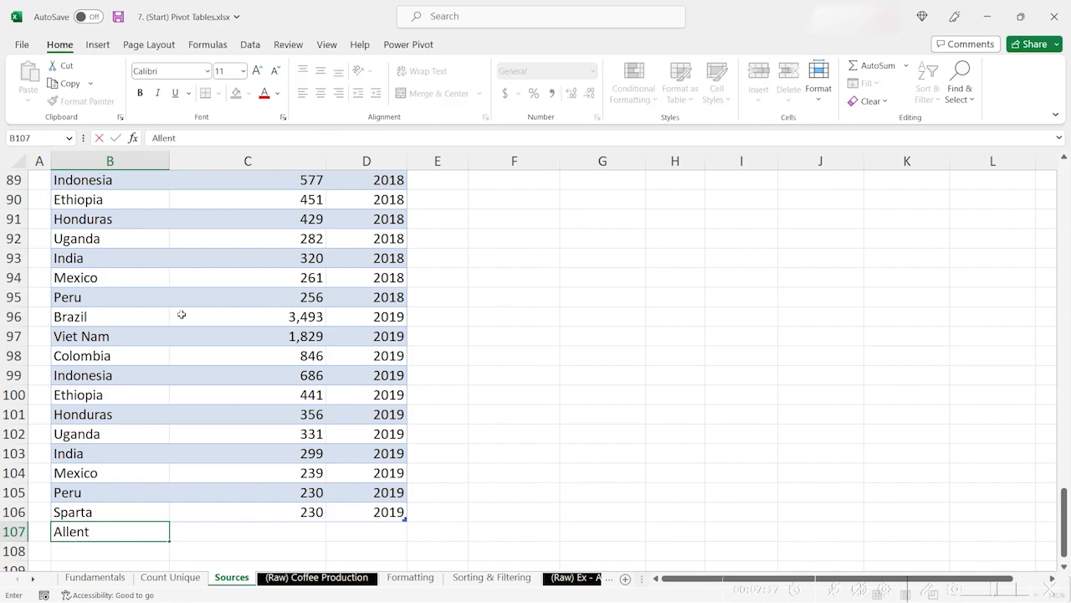
pyautogui.write('own')
pyautogui.press('Tab')
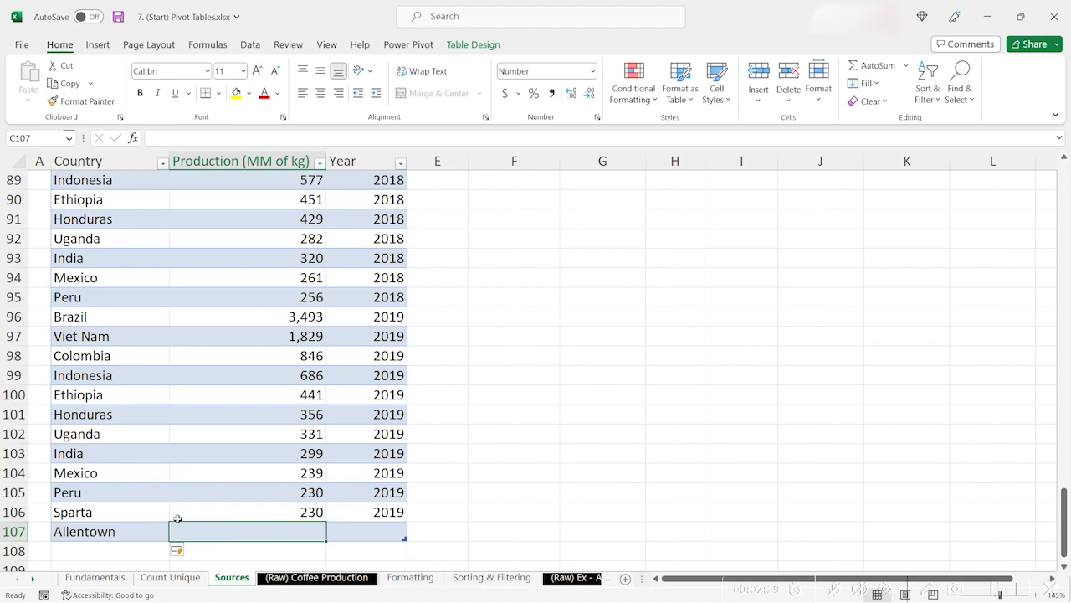
# Copy the Sparta row's production and year values into C107:D107 of the Allentown row.
pyautogui.click(292, 509)
pyautogui.keyDown('shift'); pyautogui.click(383, 510); pyautogui.keyUp('shift')
pyautogui.hotkey('ctrl', 'c')
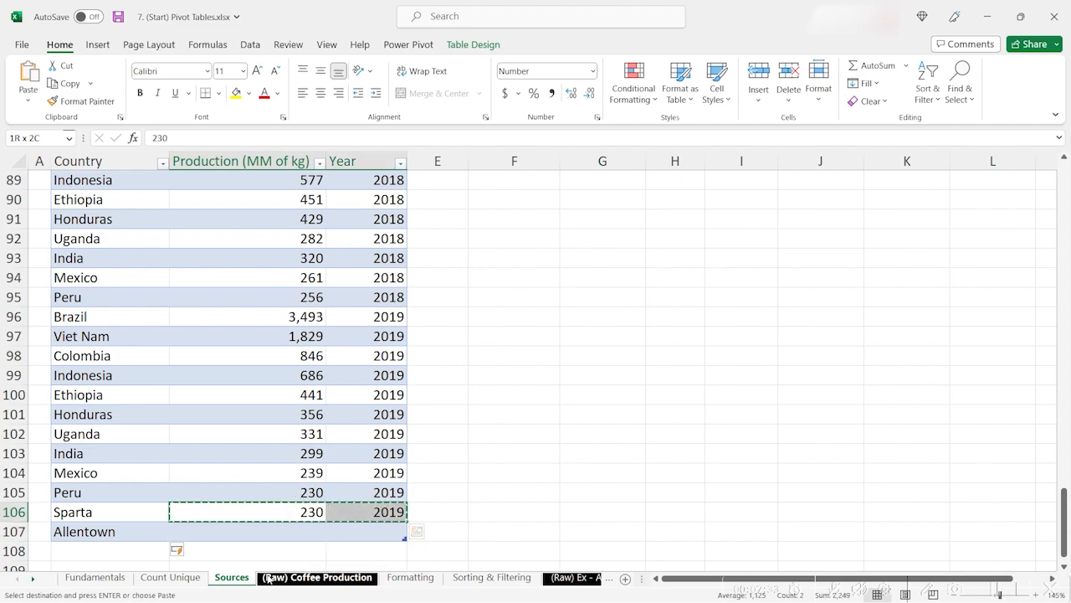
pyautogui.click(294, 533)
pyautogui.hotkey('ctrl', 'v')
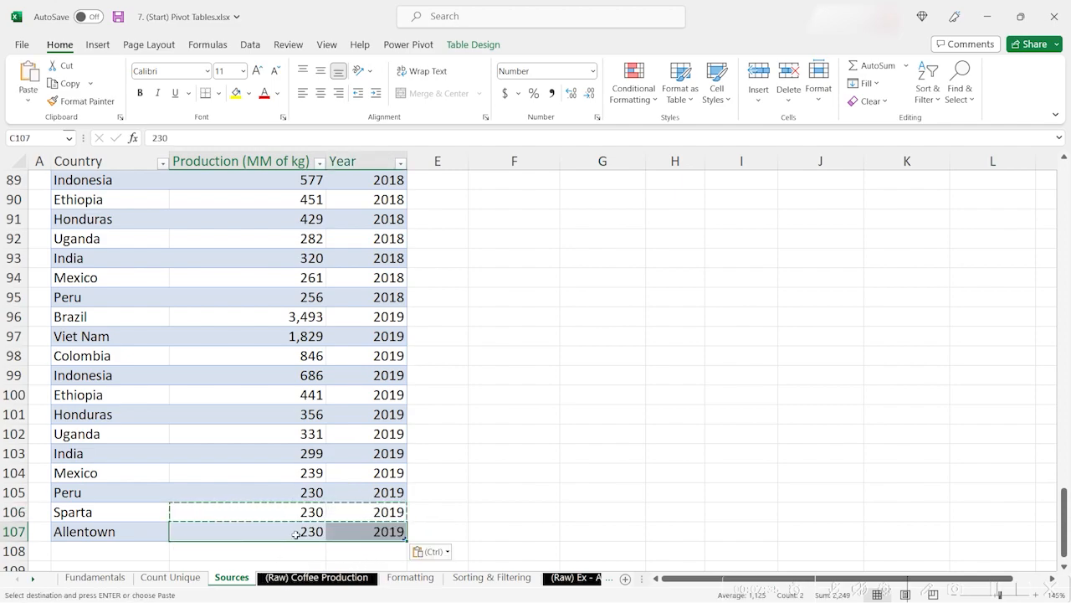
# Refresh all data in the workbook and check the pivot table's row labels for Allentown.
pyautogui.hotkey('ctrl', 'Up')
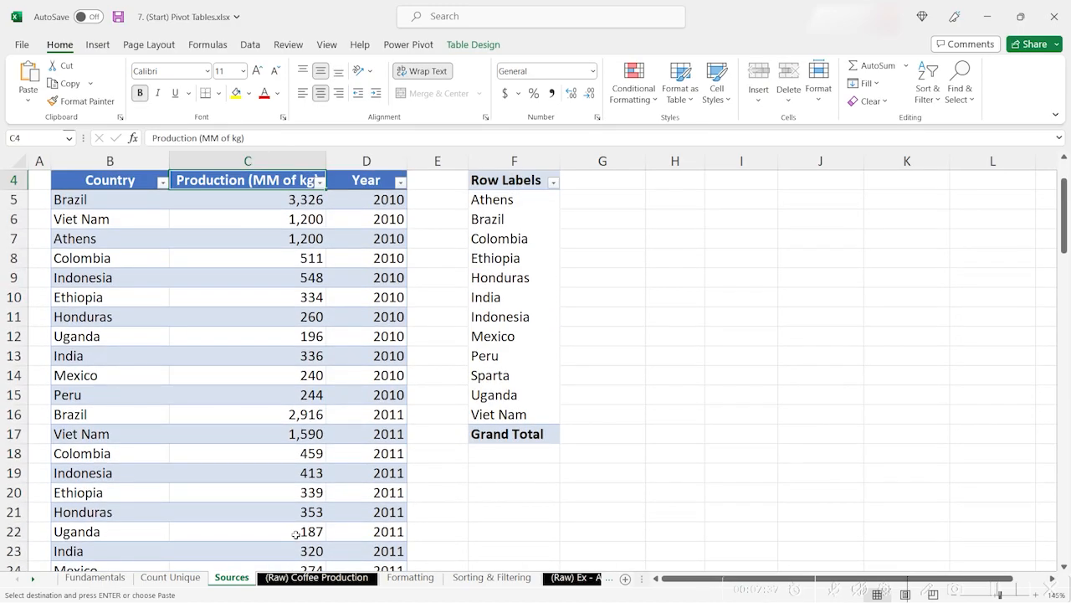
pyautogui.press('Up')
pyautogui.press('Up')
pyautogui.press('Right')
pyautogui.press('Down')
pyautogui.press('Down')
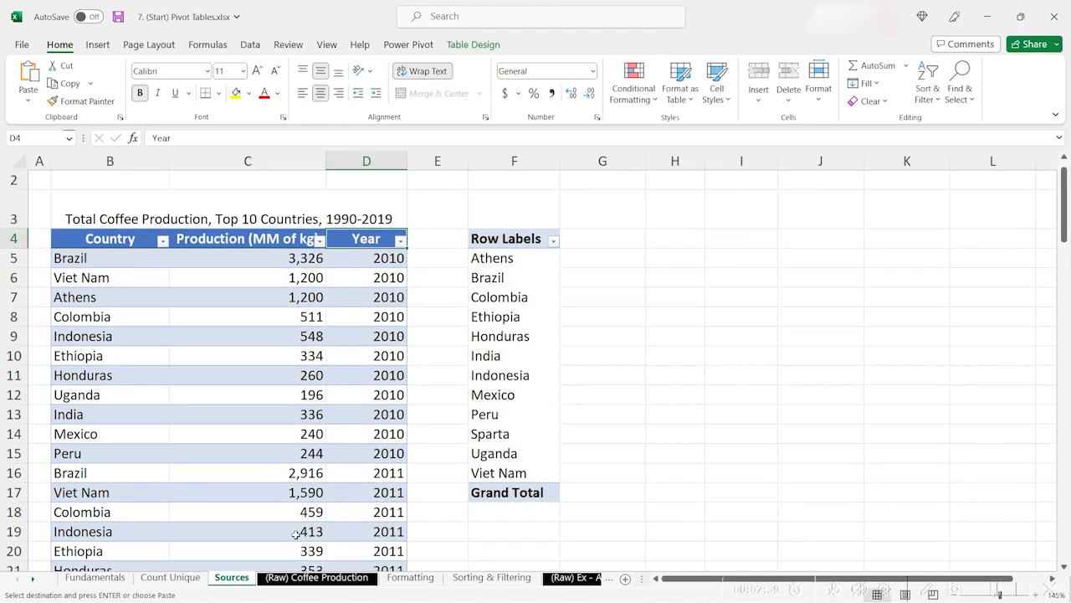
pyautogui.press('Right')
pyautogui.press('Right')
pyautogui.press('Down')
pyautogui.hotkey('ctrl', 'alt', 'F5')
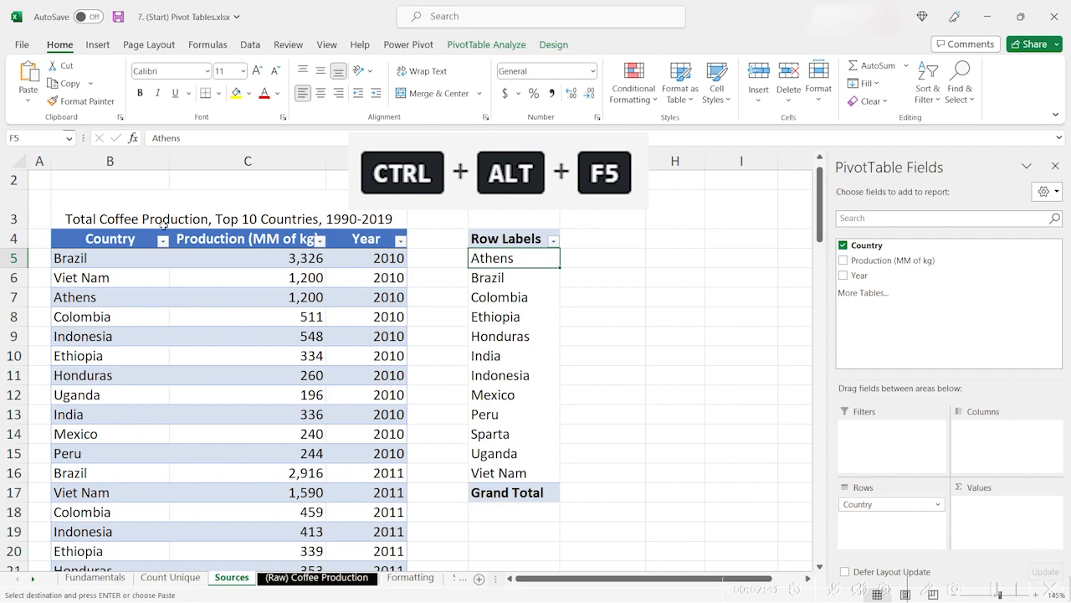
pyautogui.click(252, 47)
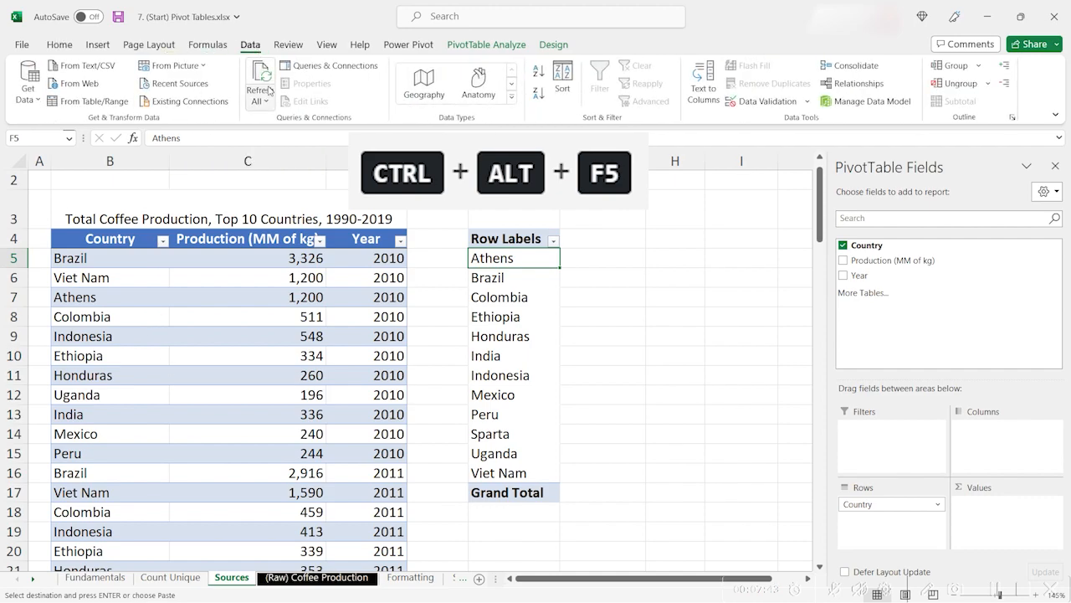
pyautogui.click(263, 77)
pyautogui.click(507, 496)
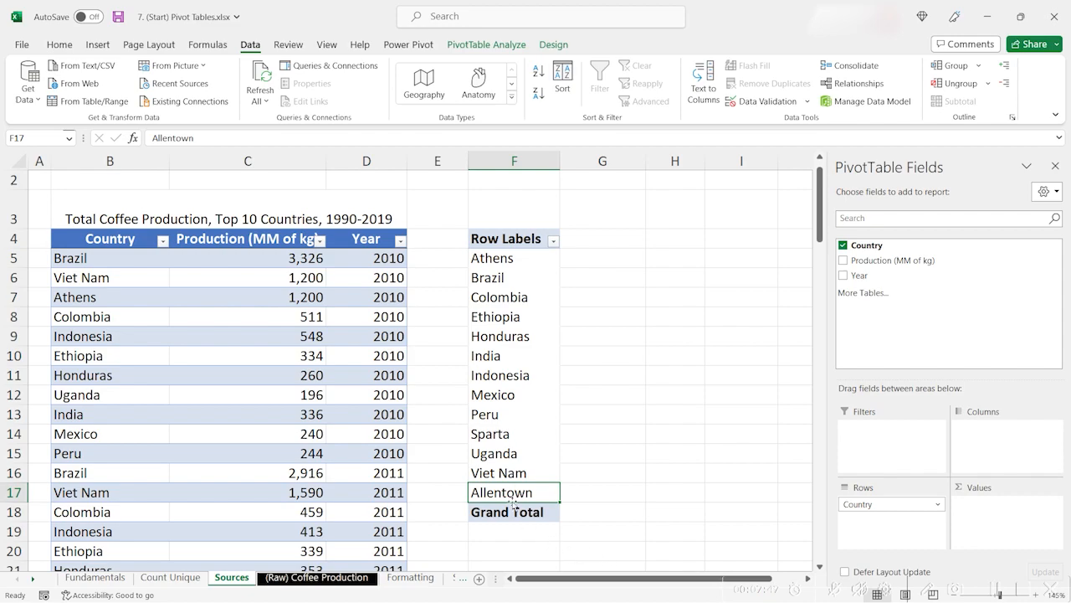
# Insert a blank column before the pivot table and enter Exports in E4 as a new Coffee table column header.
pyautogui.click(424, 163)
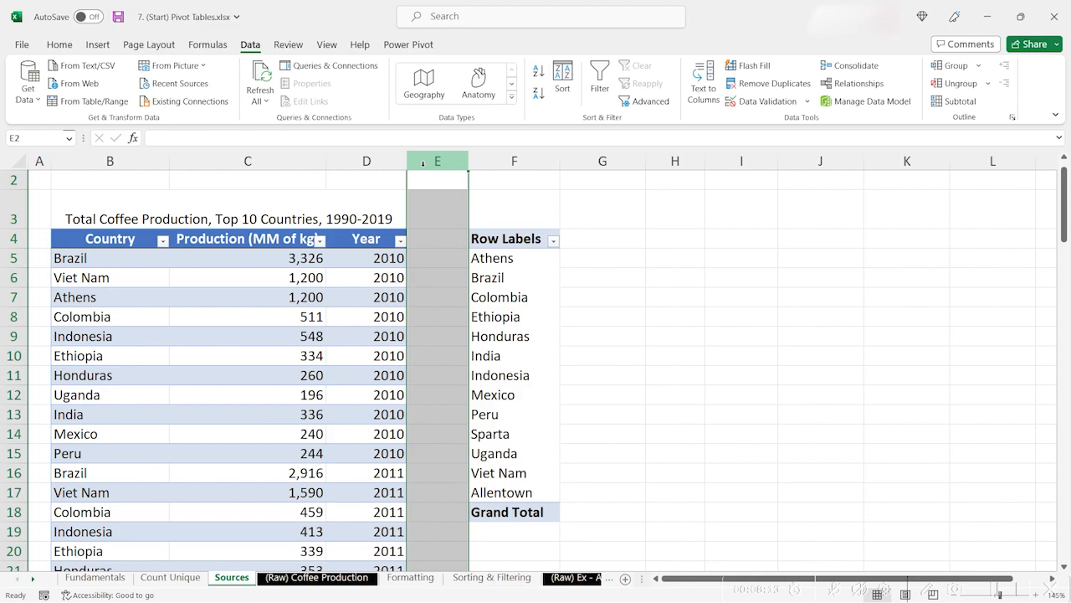
pyautogui.hotkey('ctrl', 'shift', '=')
pyautogui.click(479, 219)
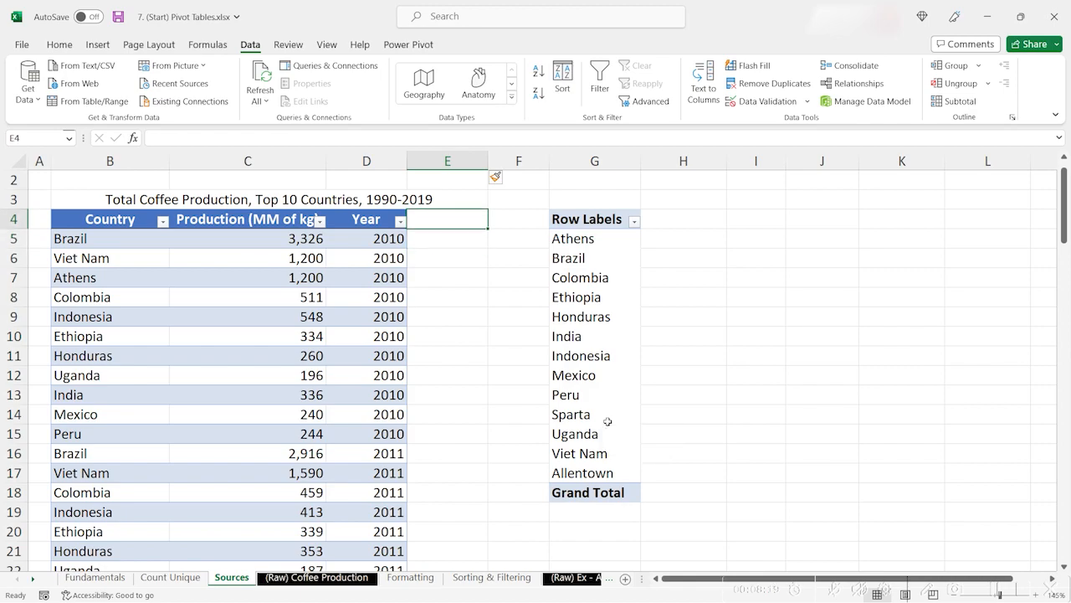
pyautogui.write('Exports')
pyautogui.press('Return')
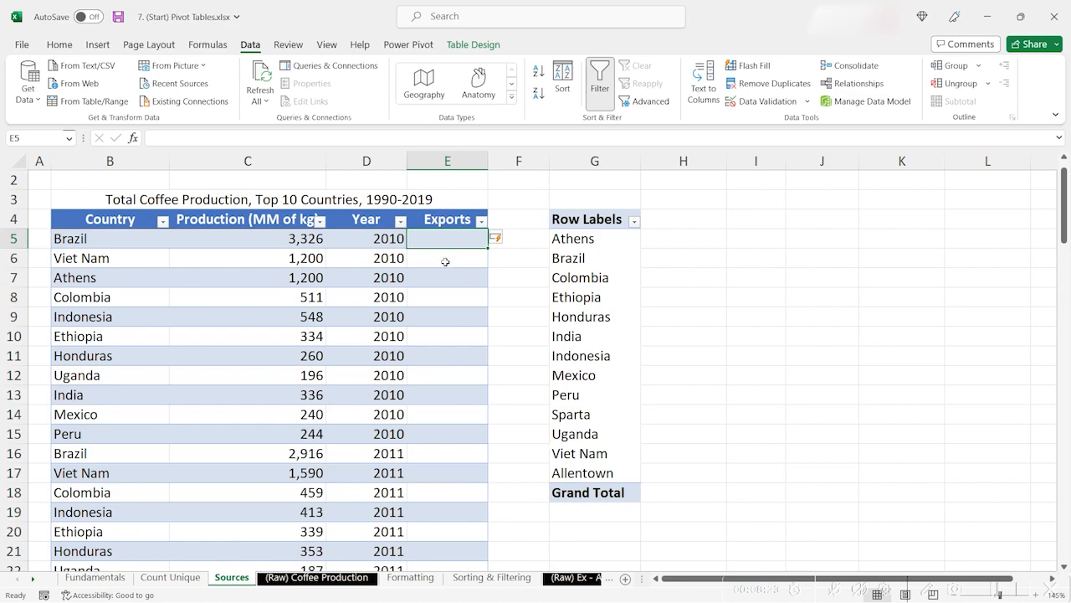
# Refresh all data from within the pivot table to update its field list with the Exports column.
pyautogui.click(574, 279)
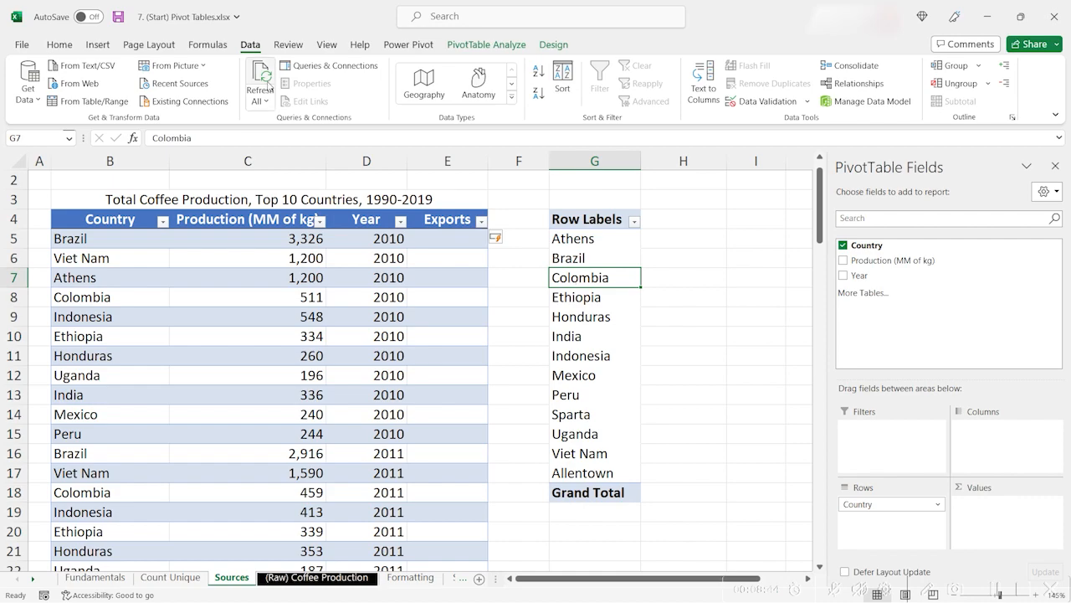
pyautogui.hotkey('ctrl', 'alt', 'F5')
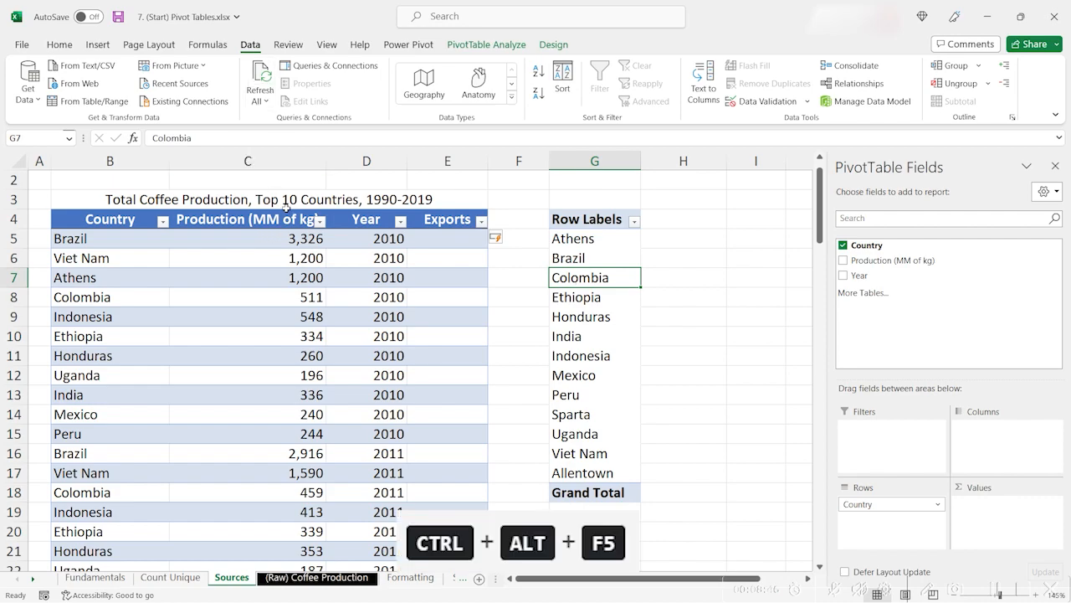